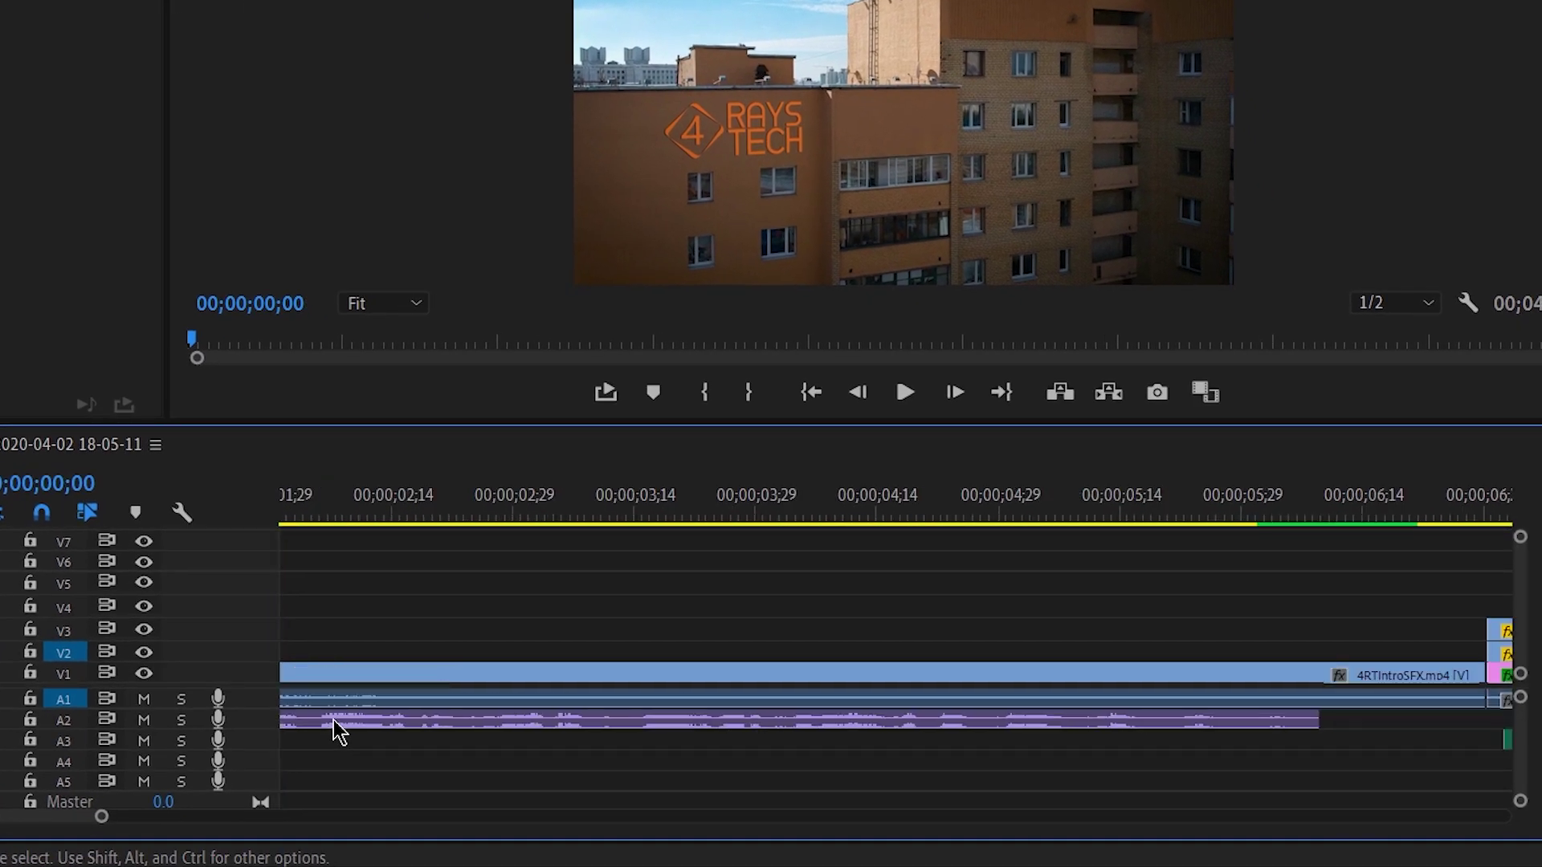
Step: Scroll the timeline and toggle backslash between the full sequence and a zoomed view
scroll(337, 731, "down", 10)
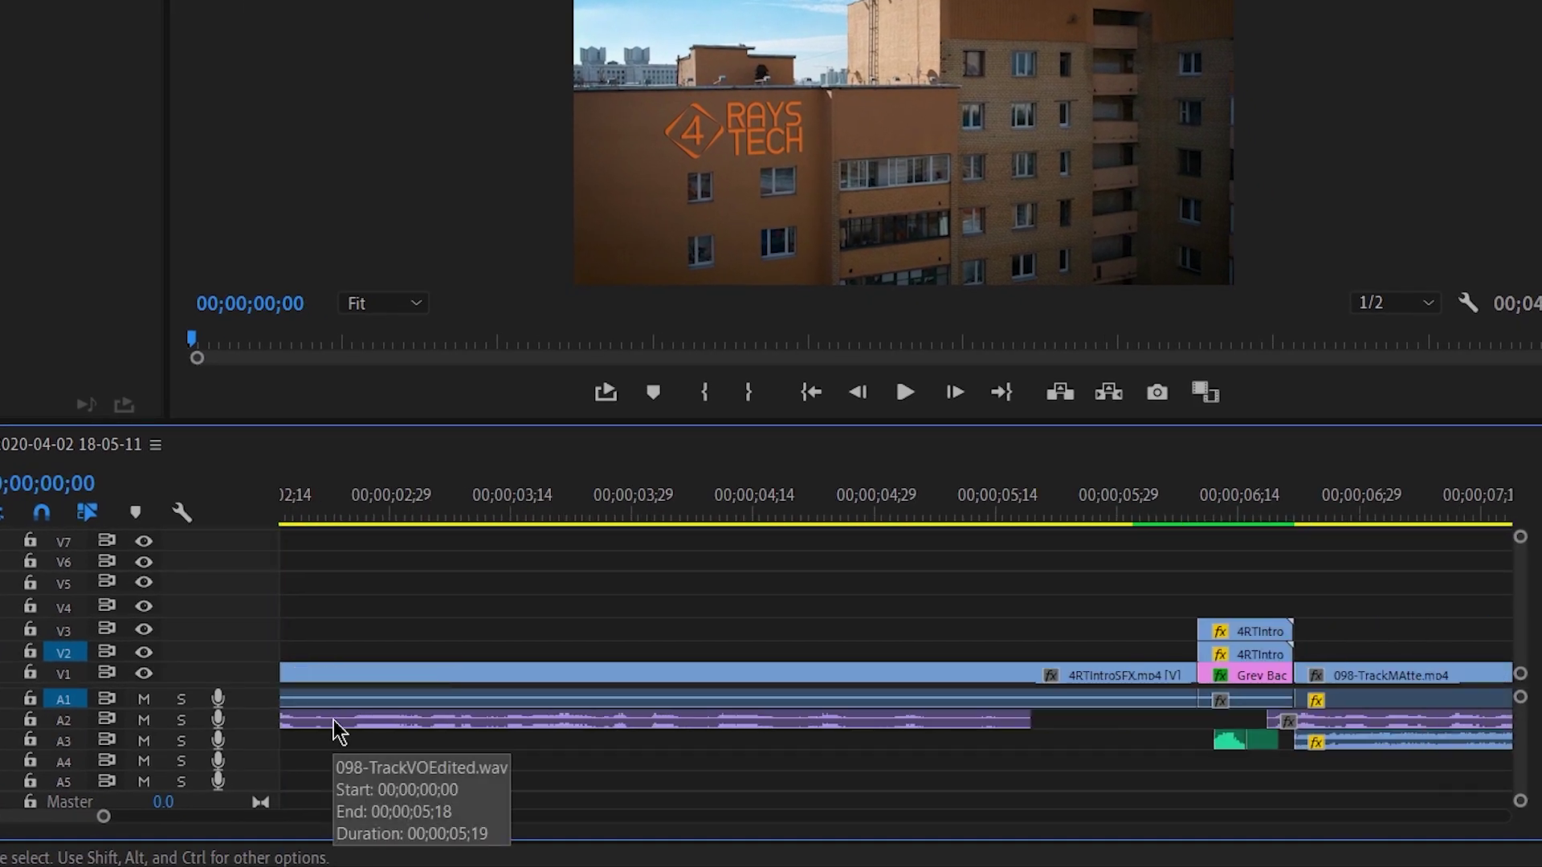
scroll(527, 755, "up", 12)
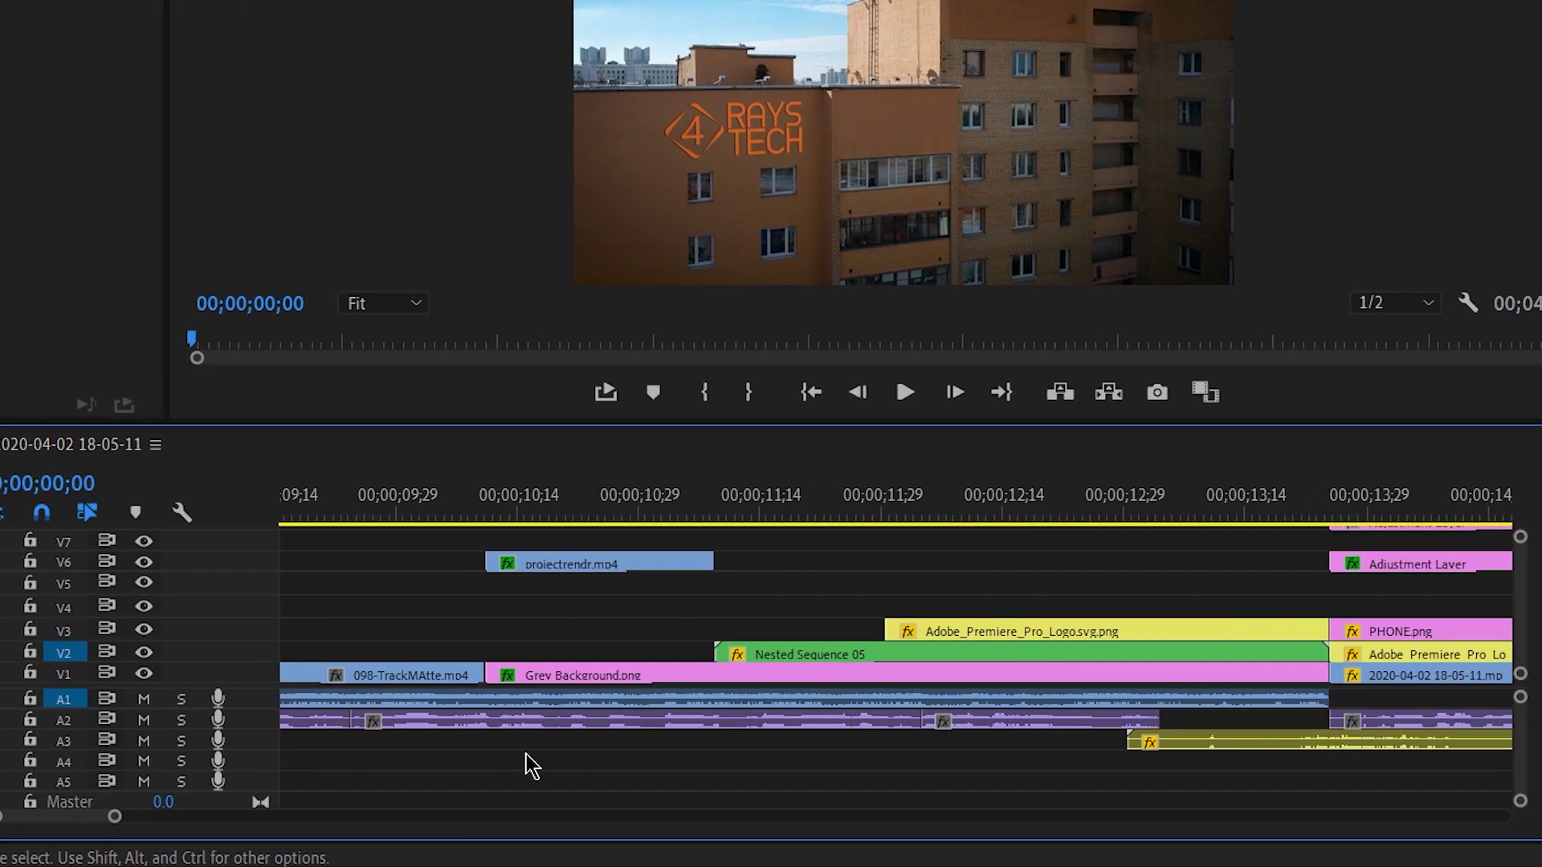
scroll(493, 777, "down", 9)
scroll(493, 777, "down", 15)
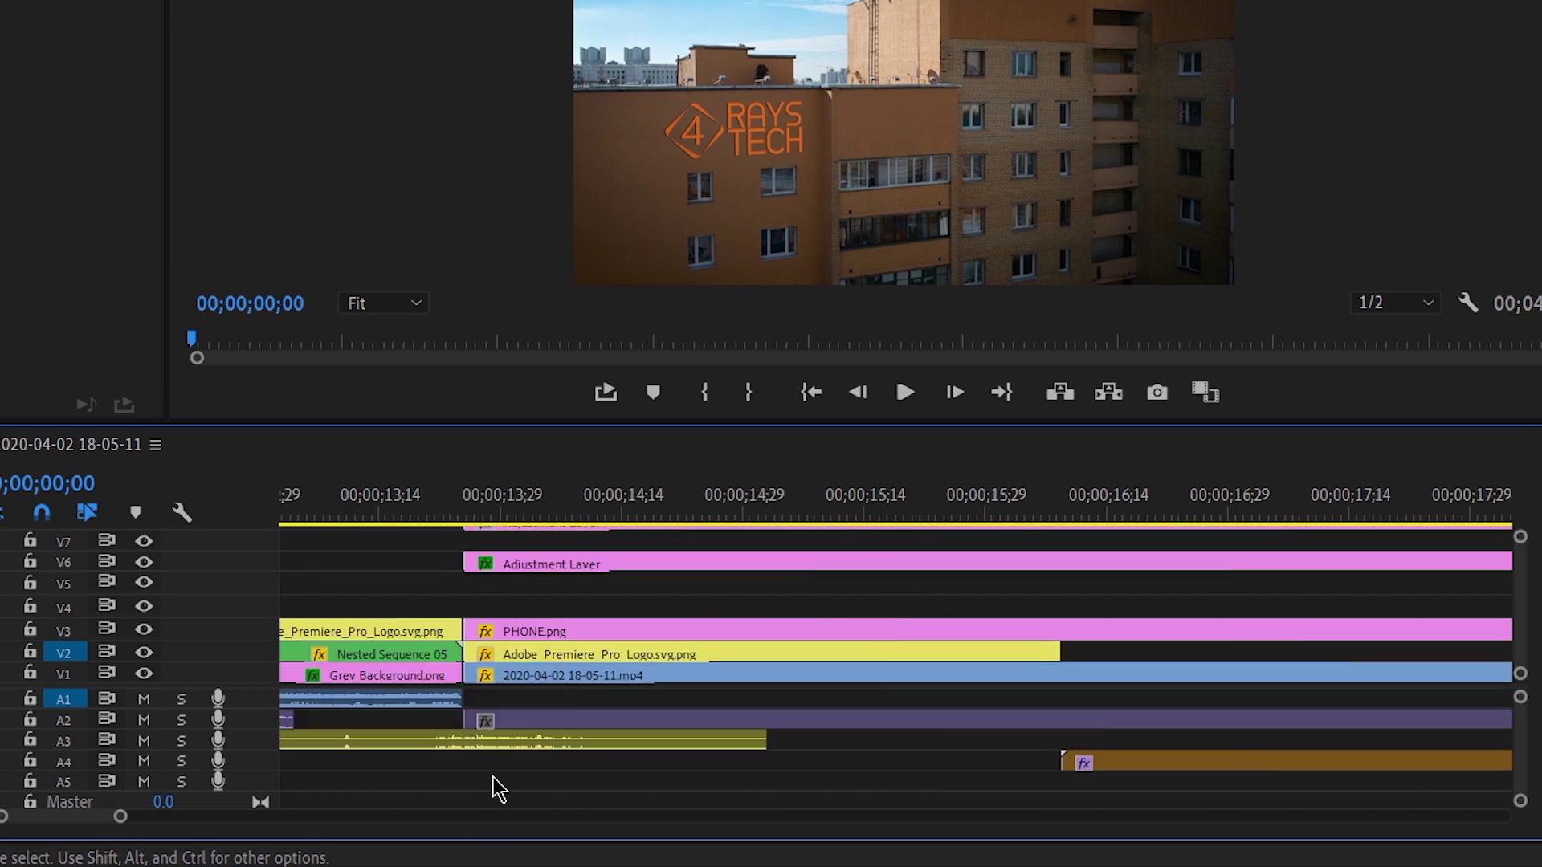
scroll(493, 777, "down", 1)
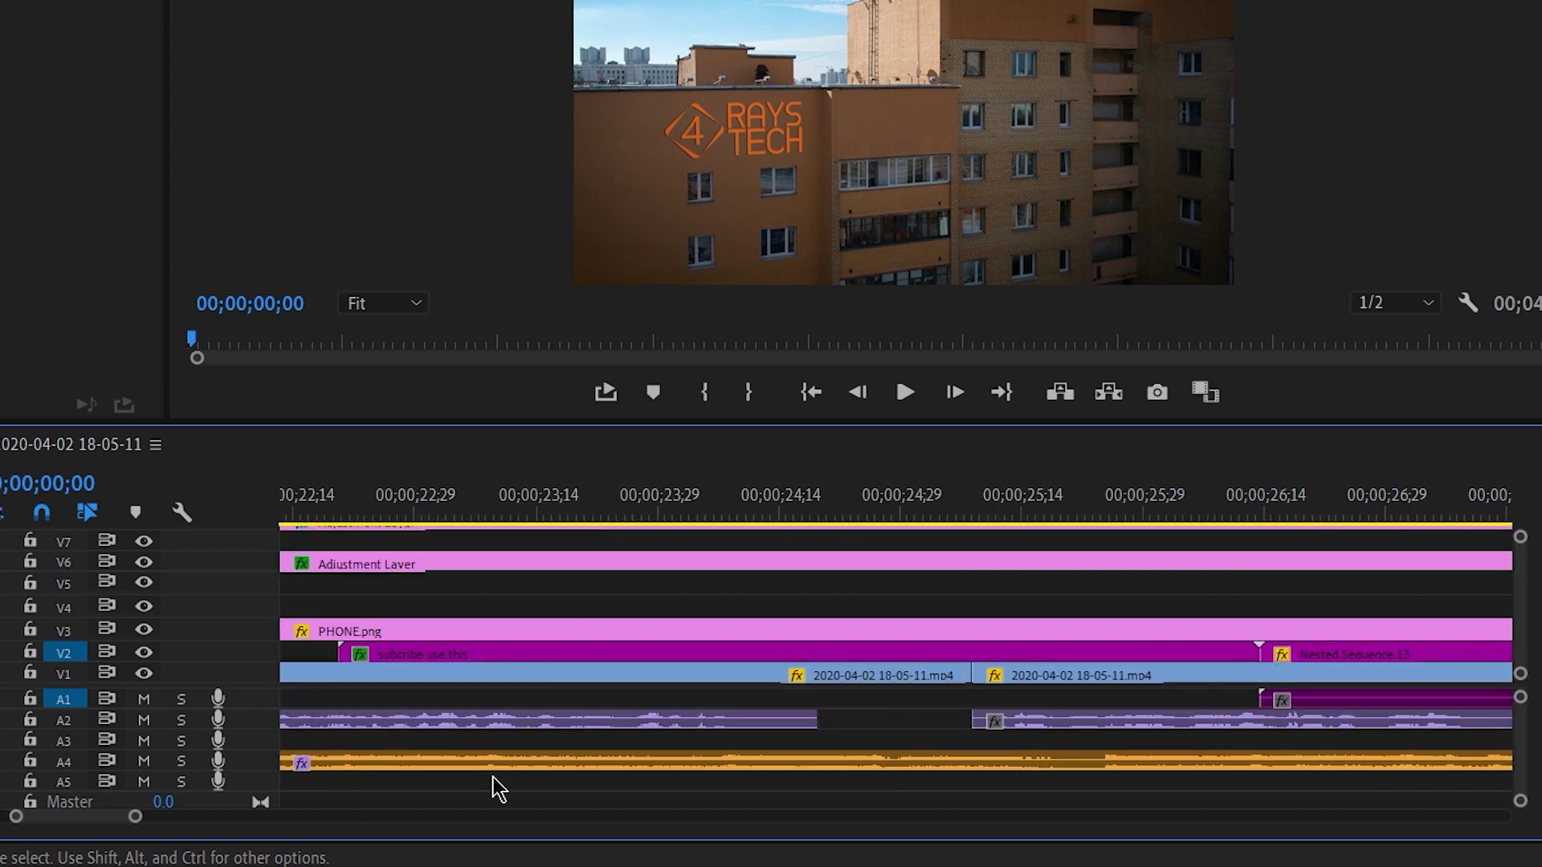
key("backslash")
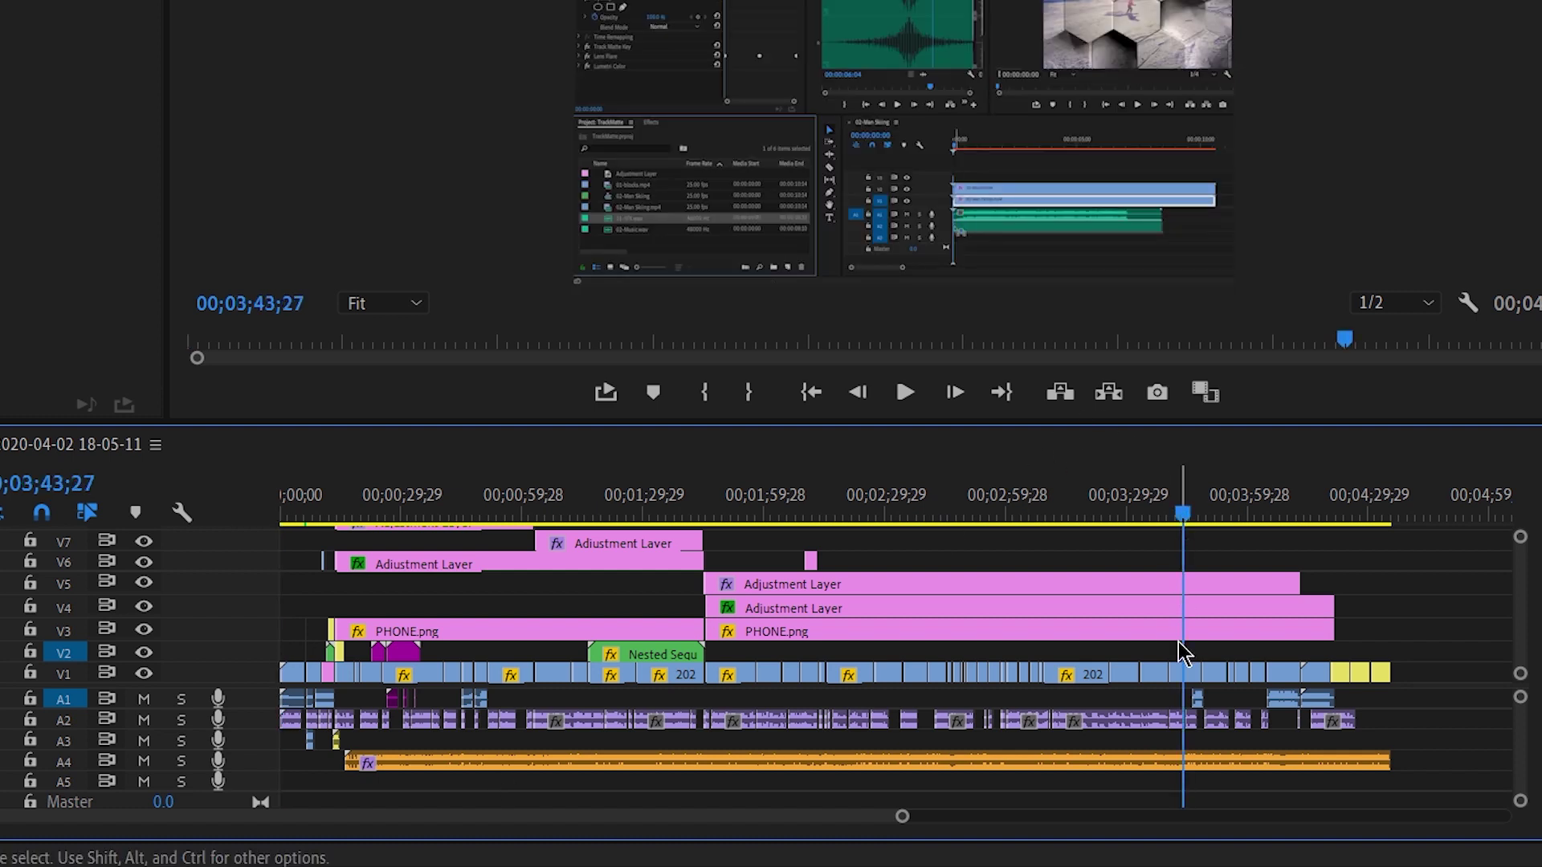
key("backslash")
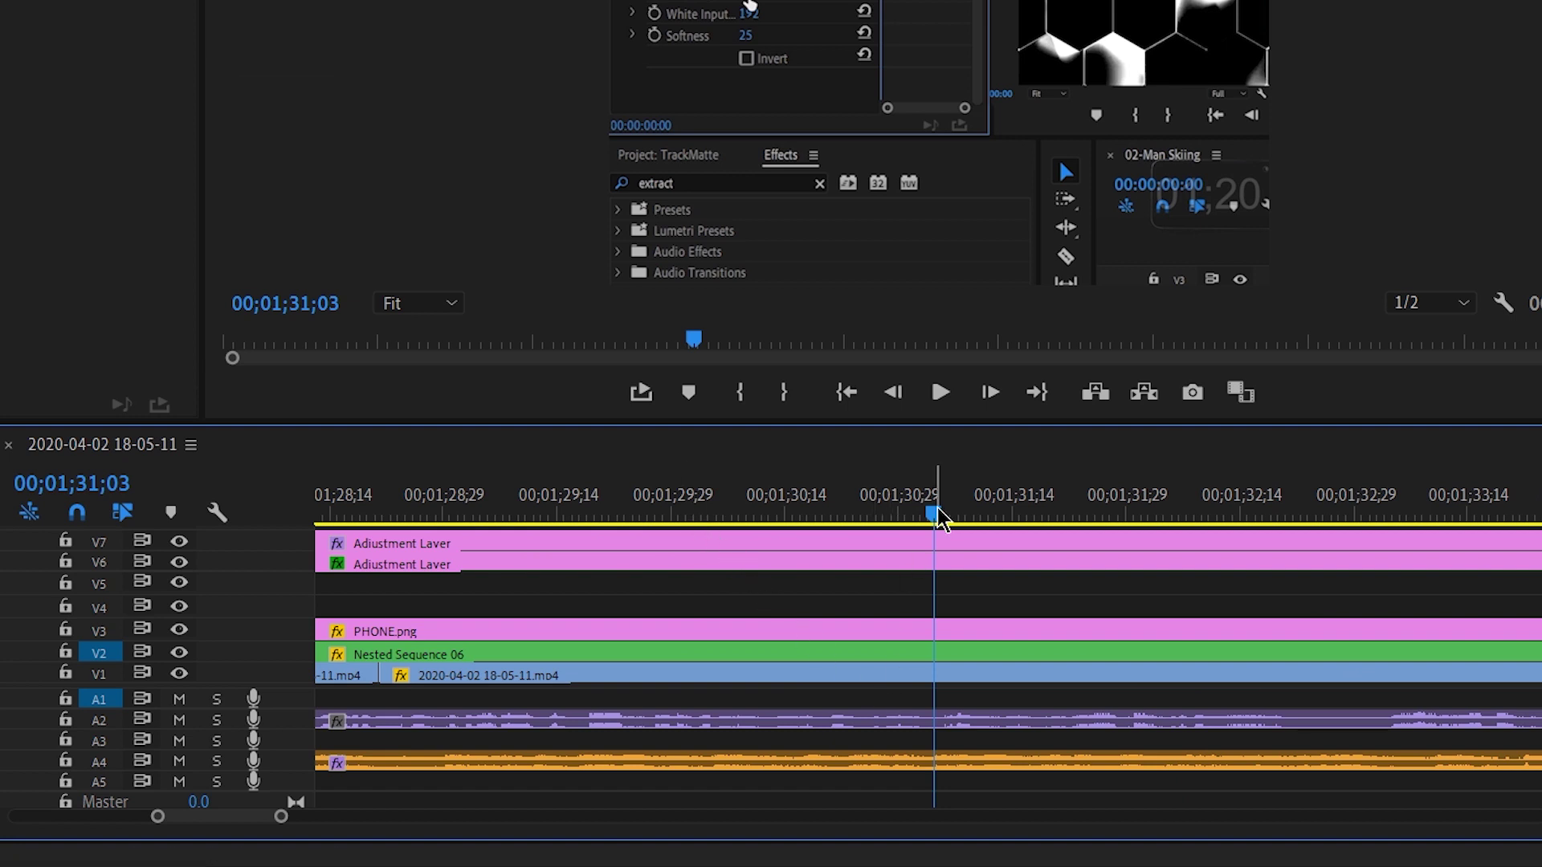
Step: Move the playhead to about 01;31;07 and toggle backslash, ending on the whole sequence
left_click_drag(938, 509, 972, 513)
key("backslash")
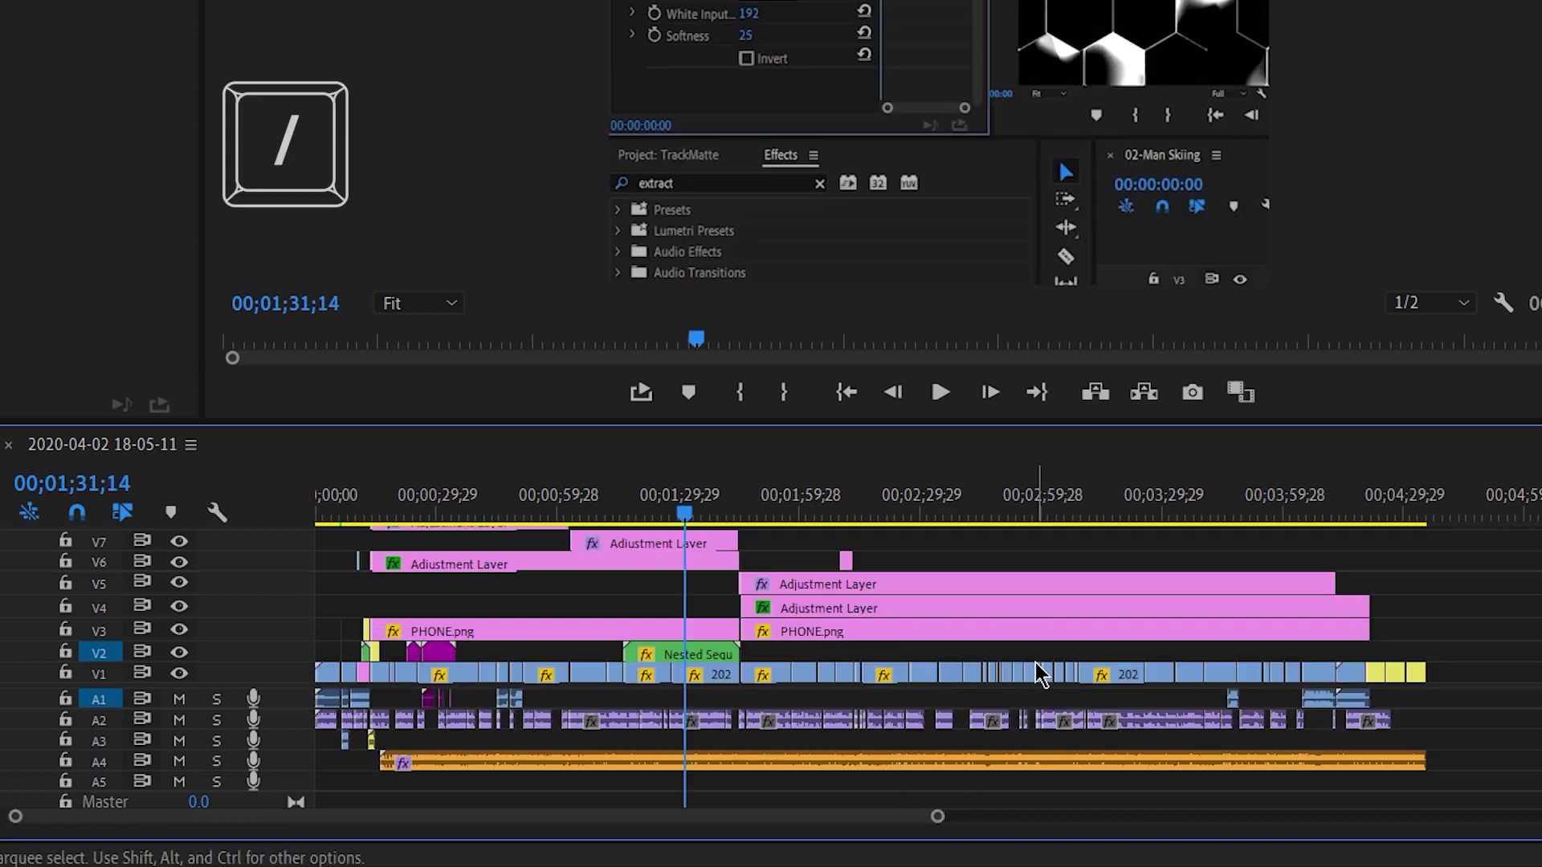
key("backslash")
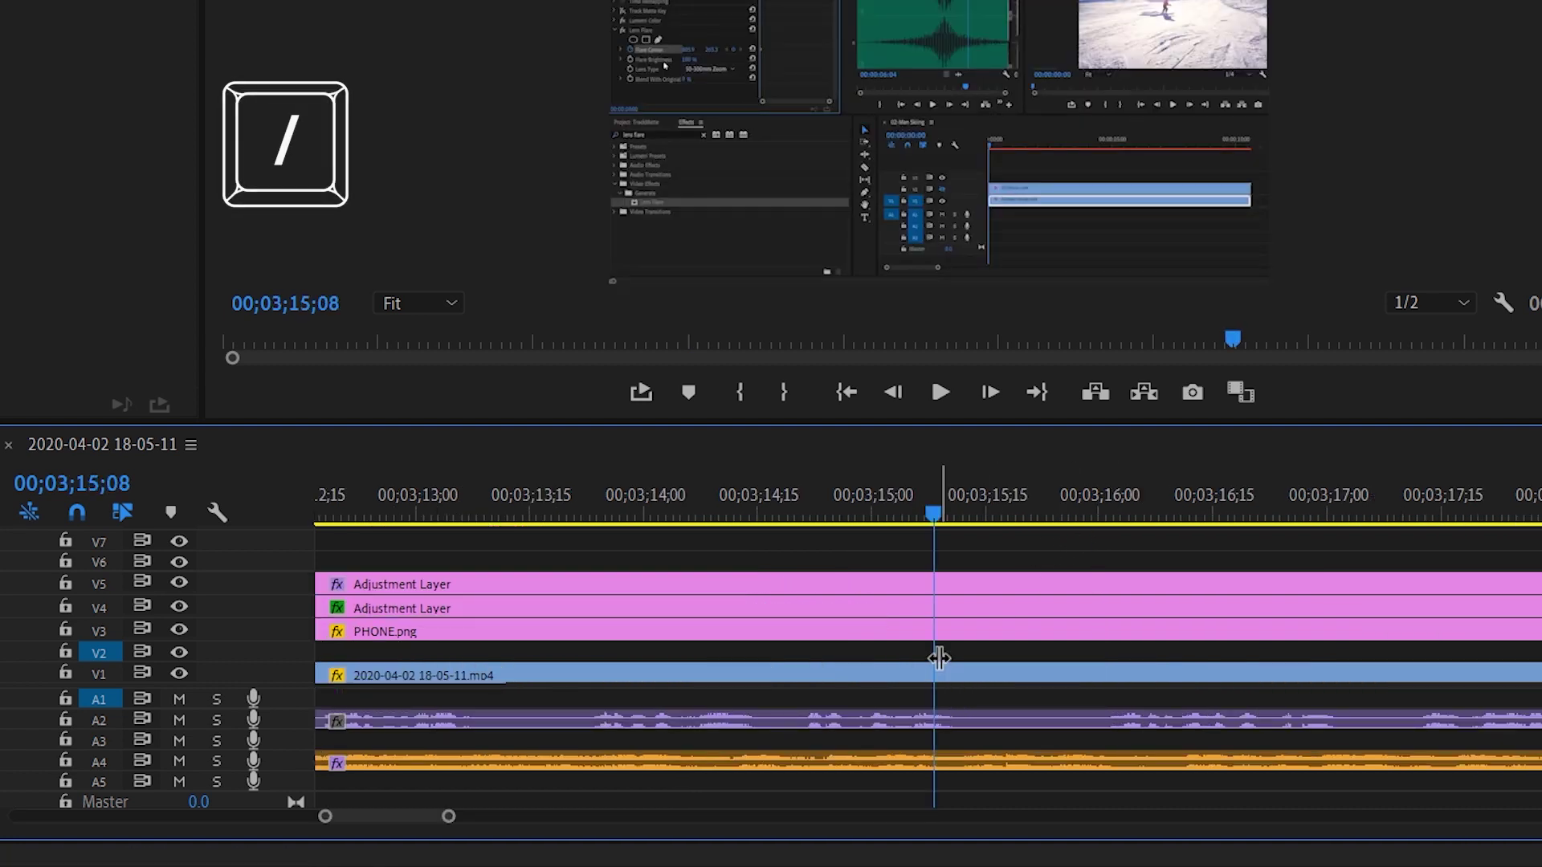
key("backslash")
key("backslash")
key("backslash")
key("backslash")
key("backslash")
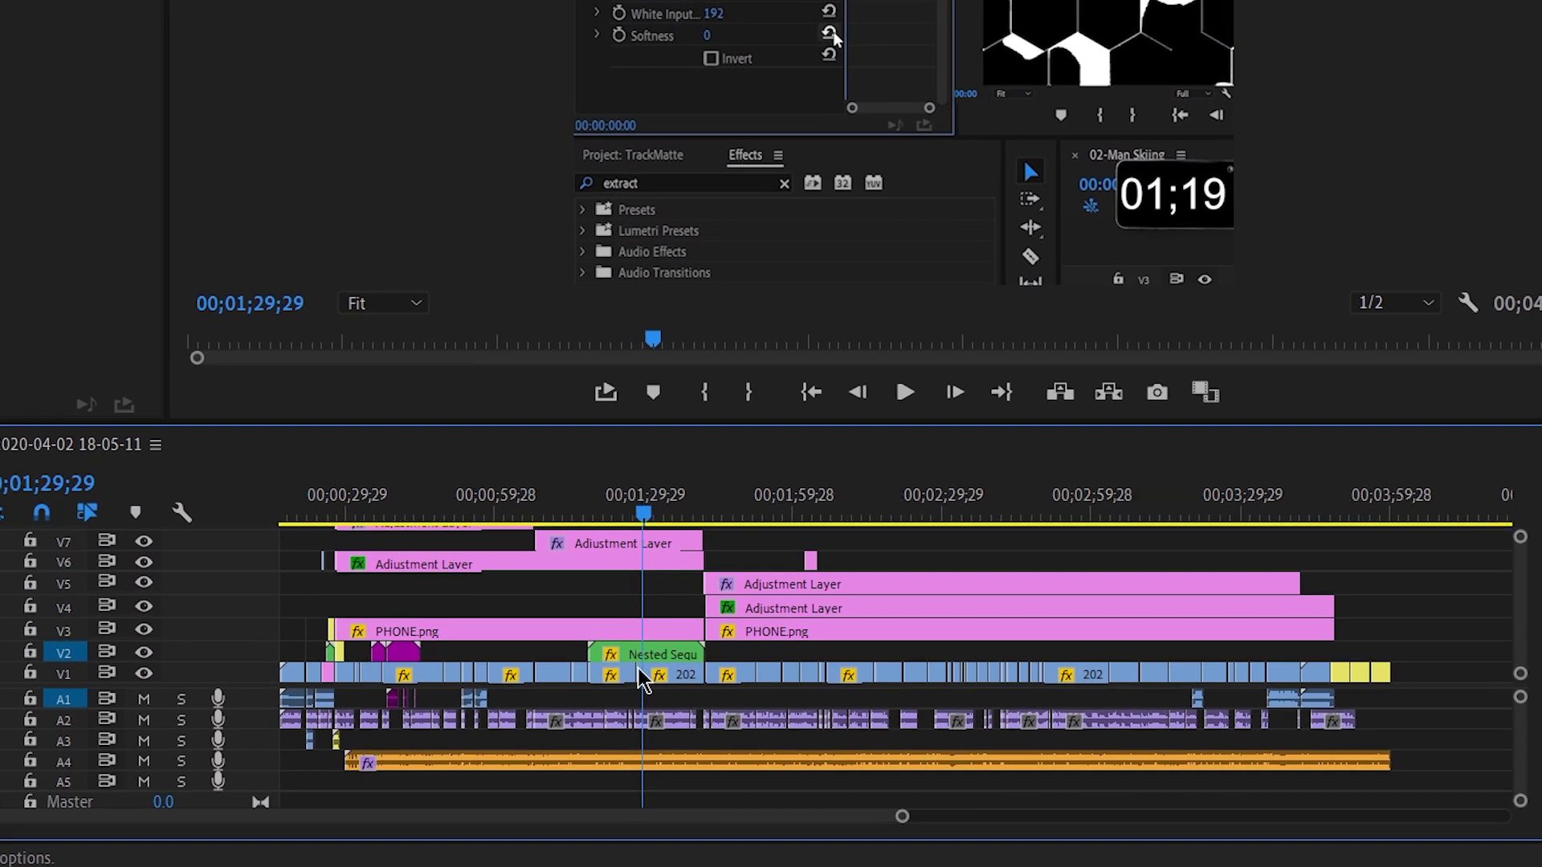
Step: Zoom the timeline in around the playhead with = and scroll through it
key("equal")
key("equal")
key("equal")
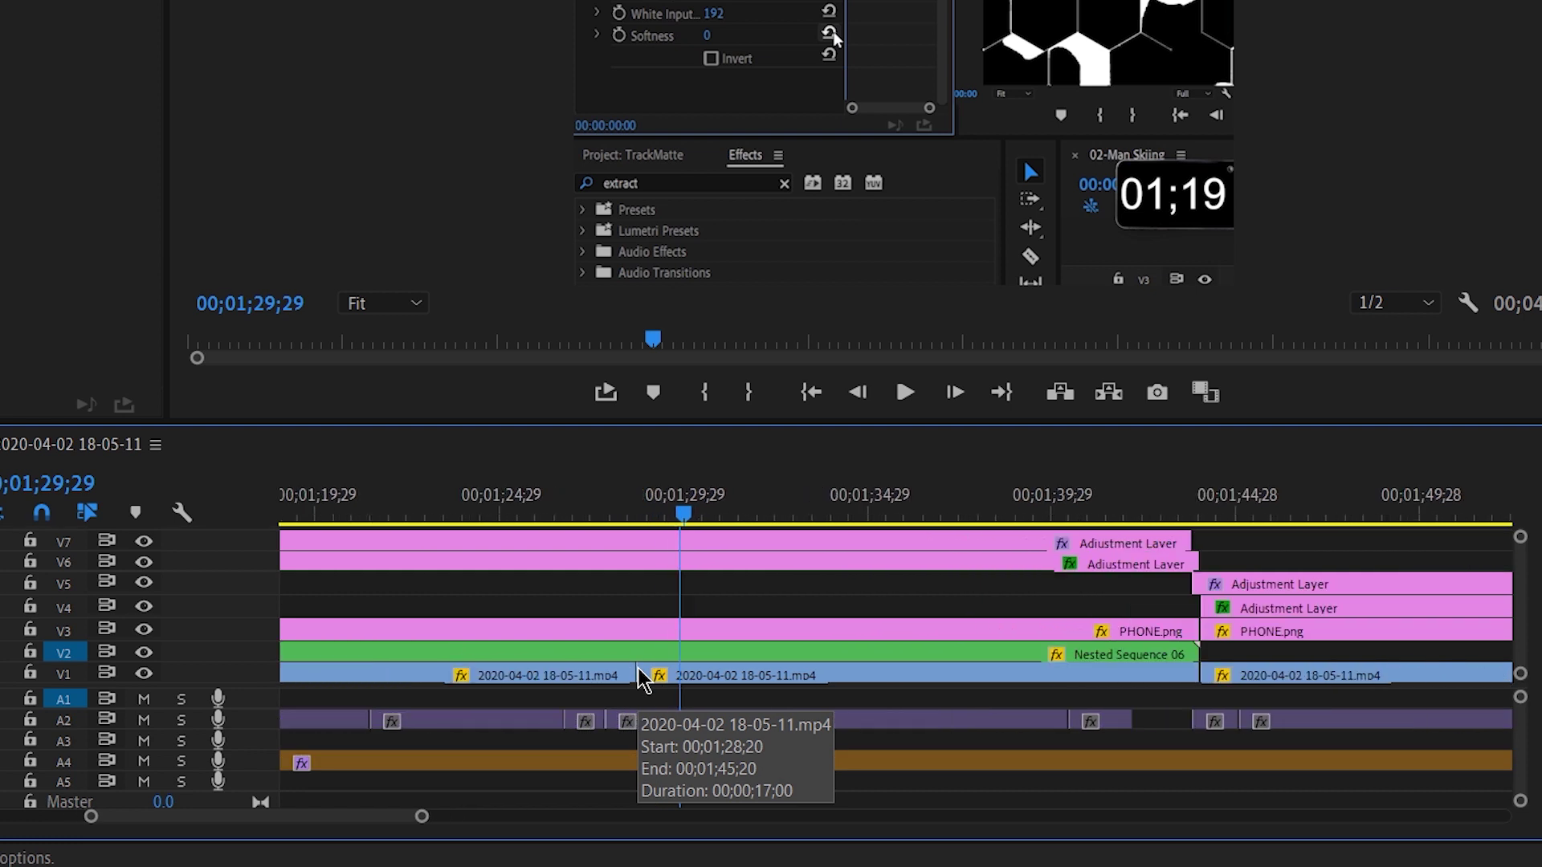
scroll(640, 665, "up", 5)
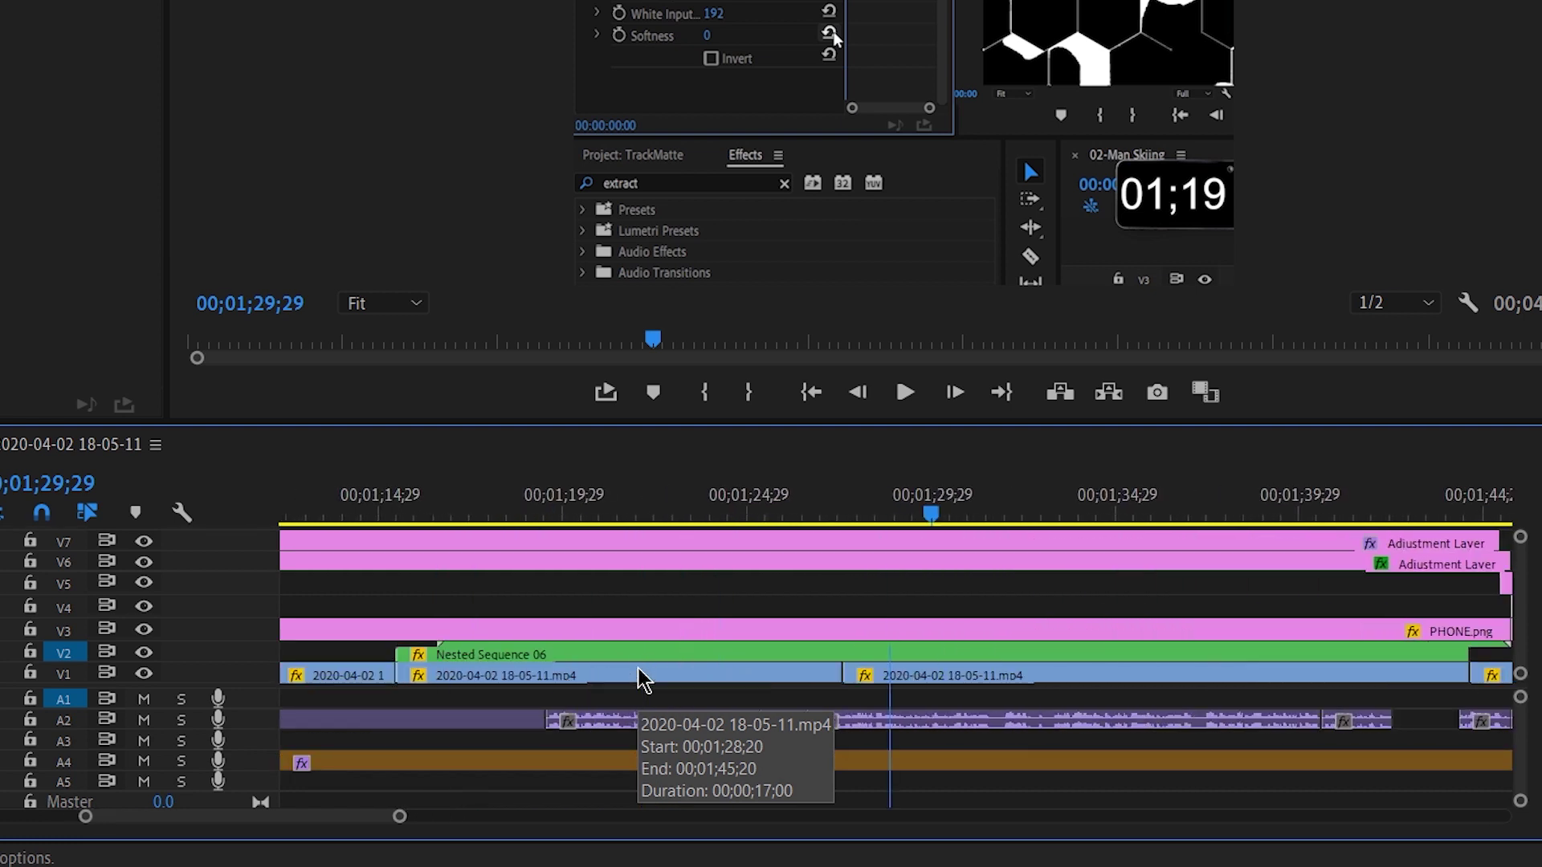
scroll(640, 679, "down", 8, "alt")
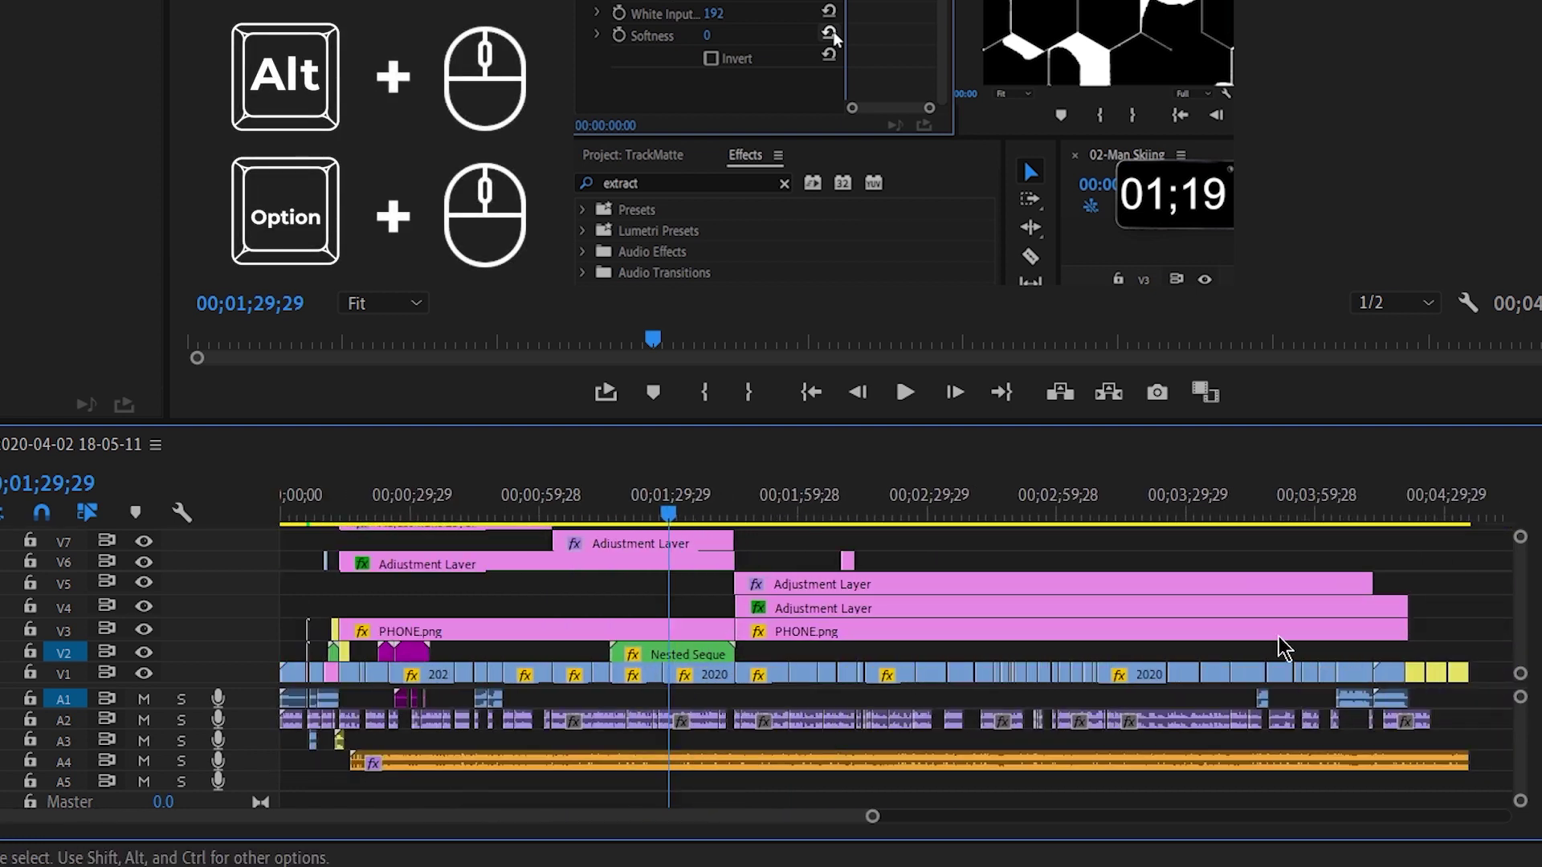
scroll(1285, 649, "up", 5, "alt")
Step: Place the playhead at 00;03;50;09, zoom in and out around it, then fit the sequence
left_click(1264, 523)
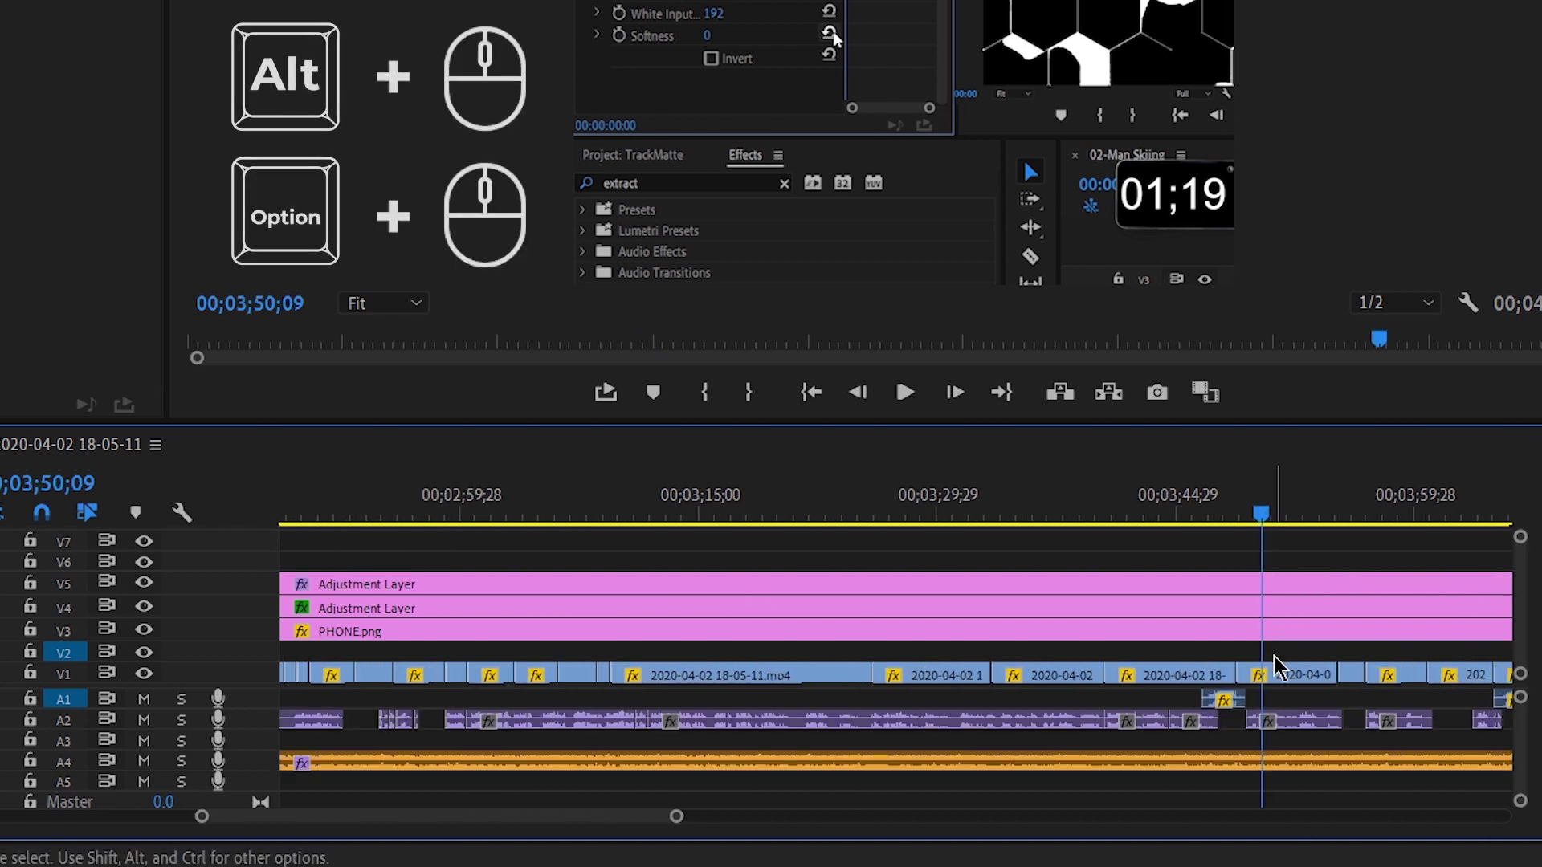
scroll(1269, 650, "up", 2, "alt")
scroll(1259, 642, "down", 3, "alt")
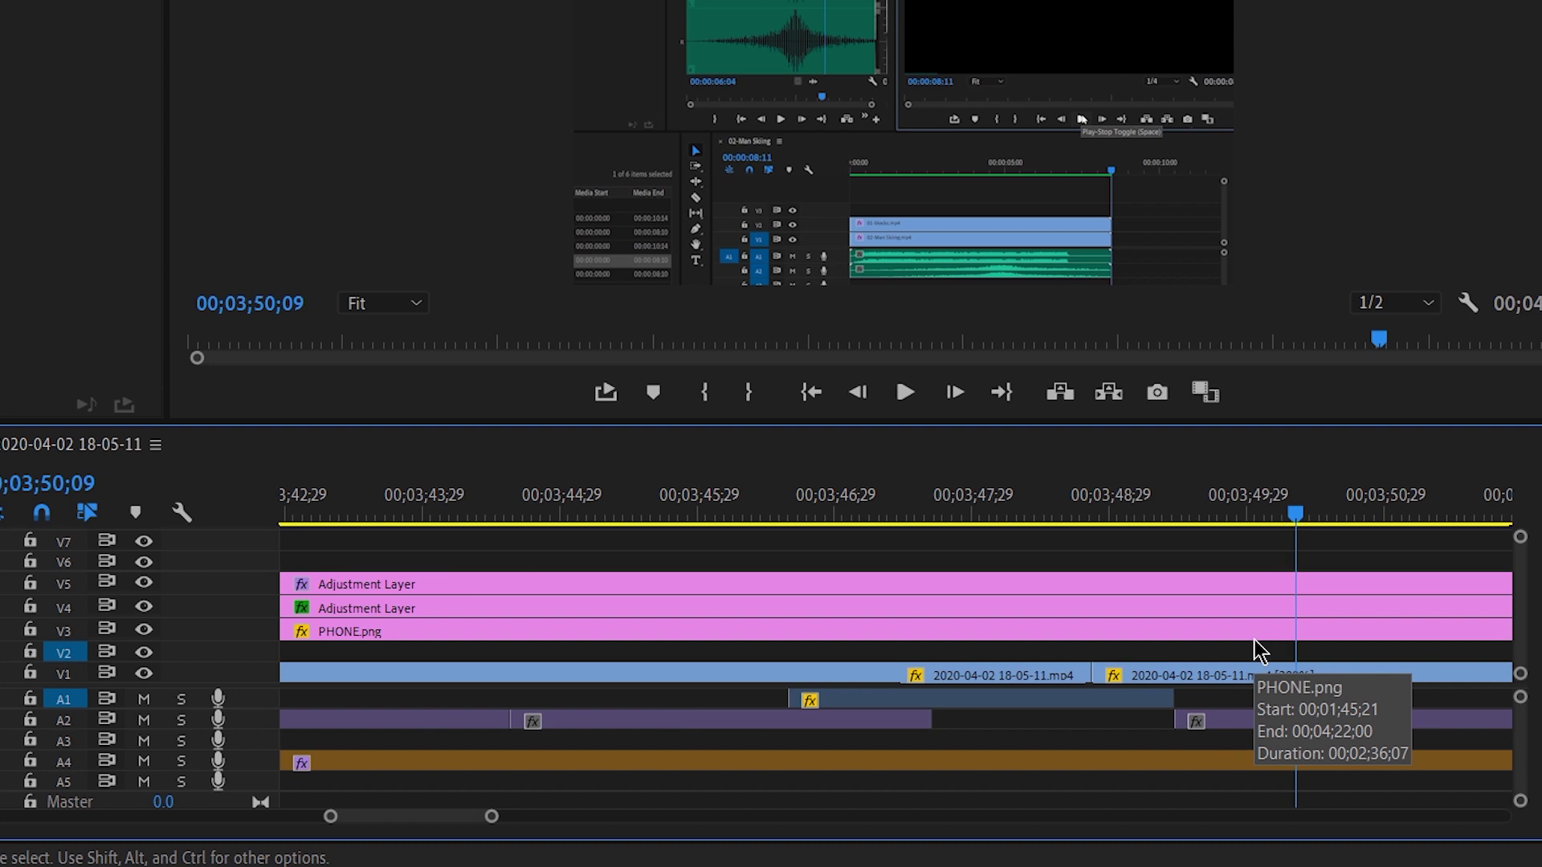
scroll(1259, 649, "up", 2, "alt")
scroll(1341, 638, "down", 5, "alt")
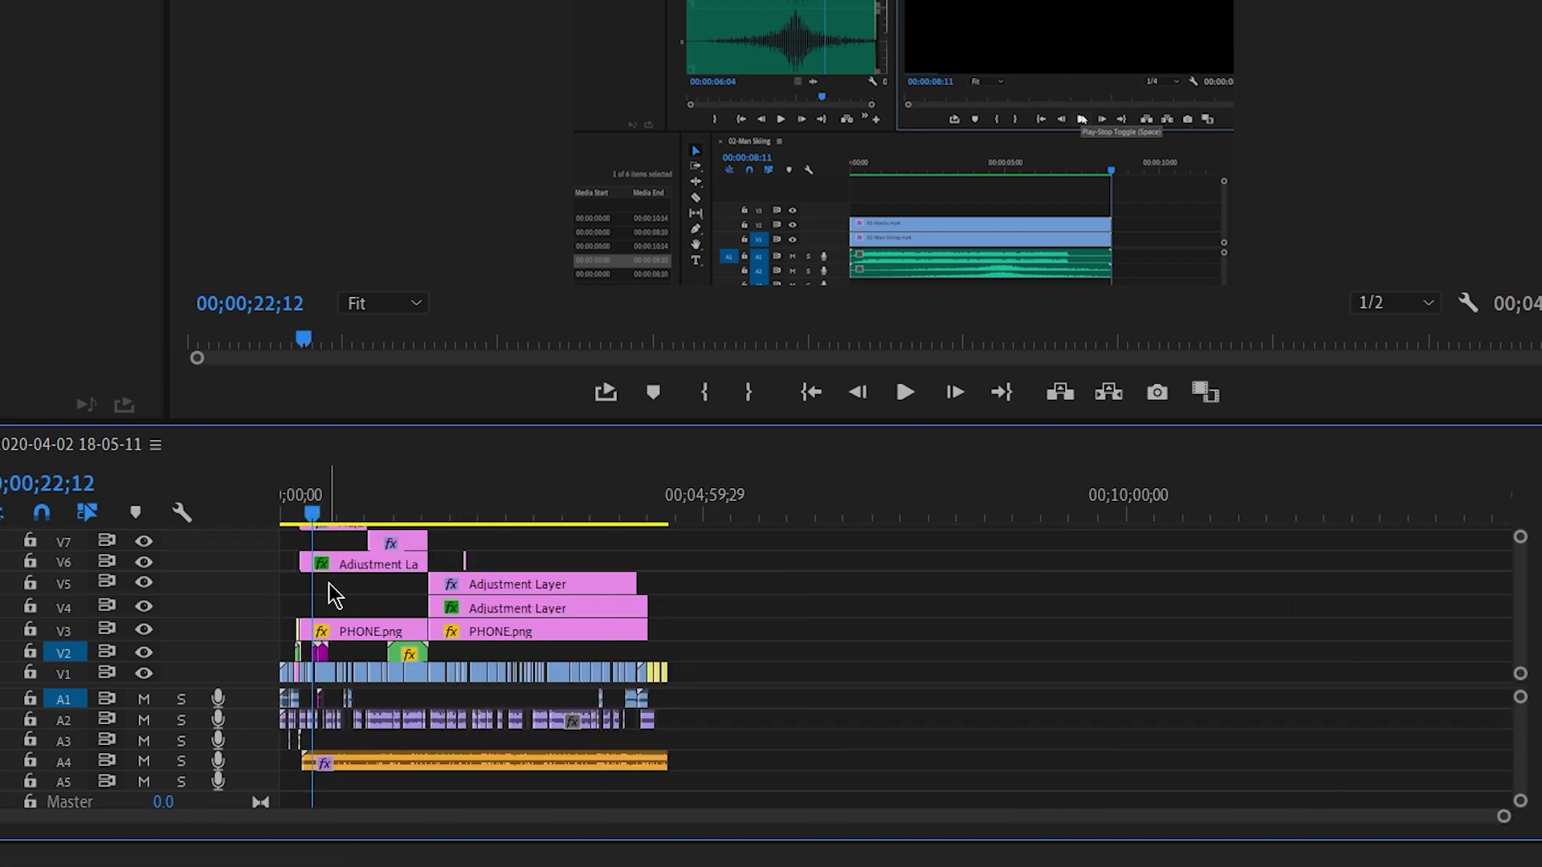
scroll(318, 674, "up", 6, "alt")
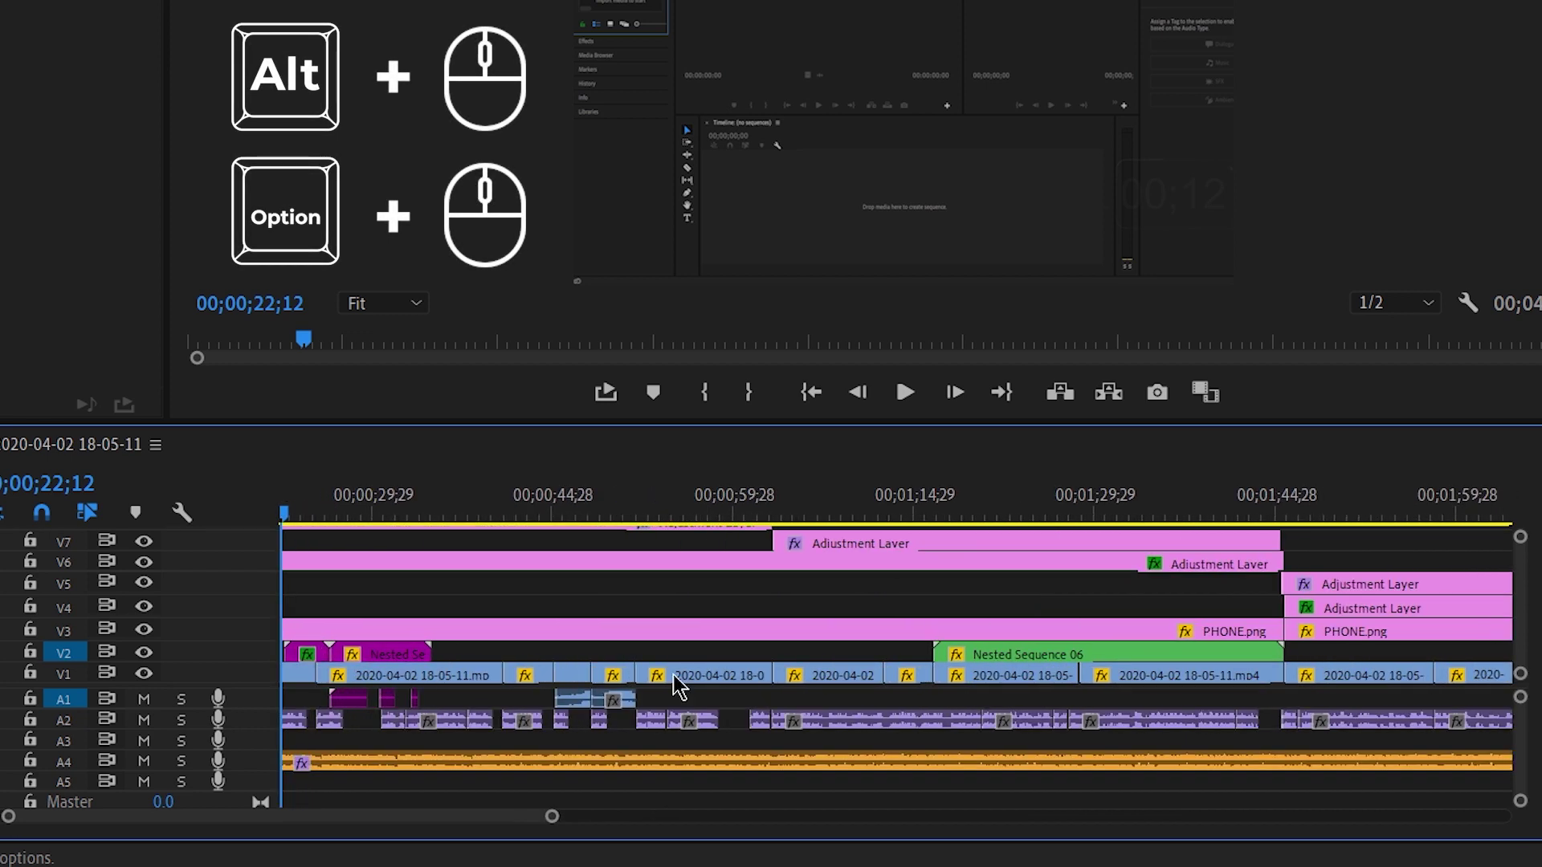
scroll(1309, 663, "up", 3, "alt")
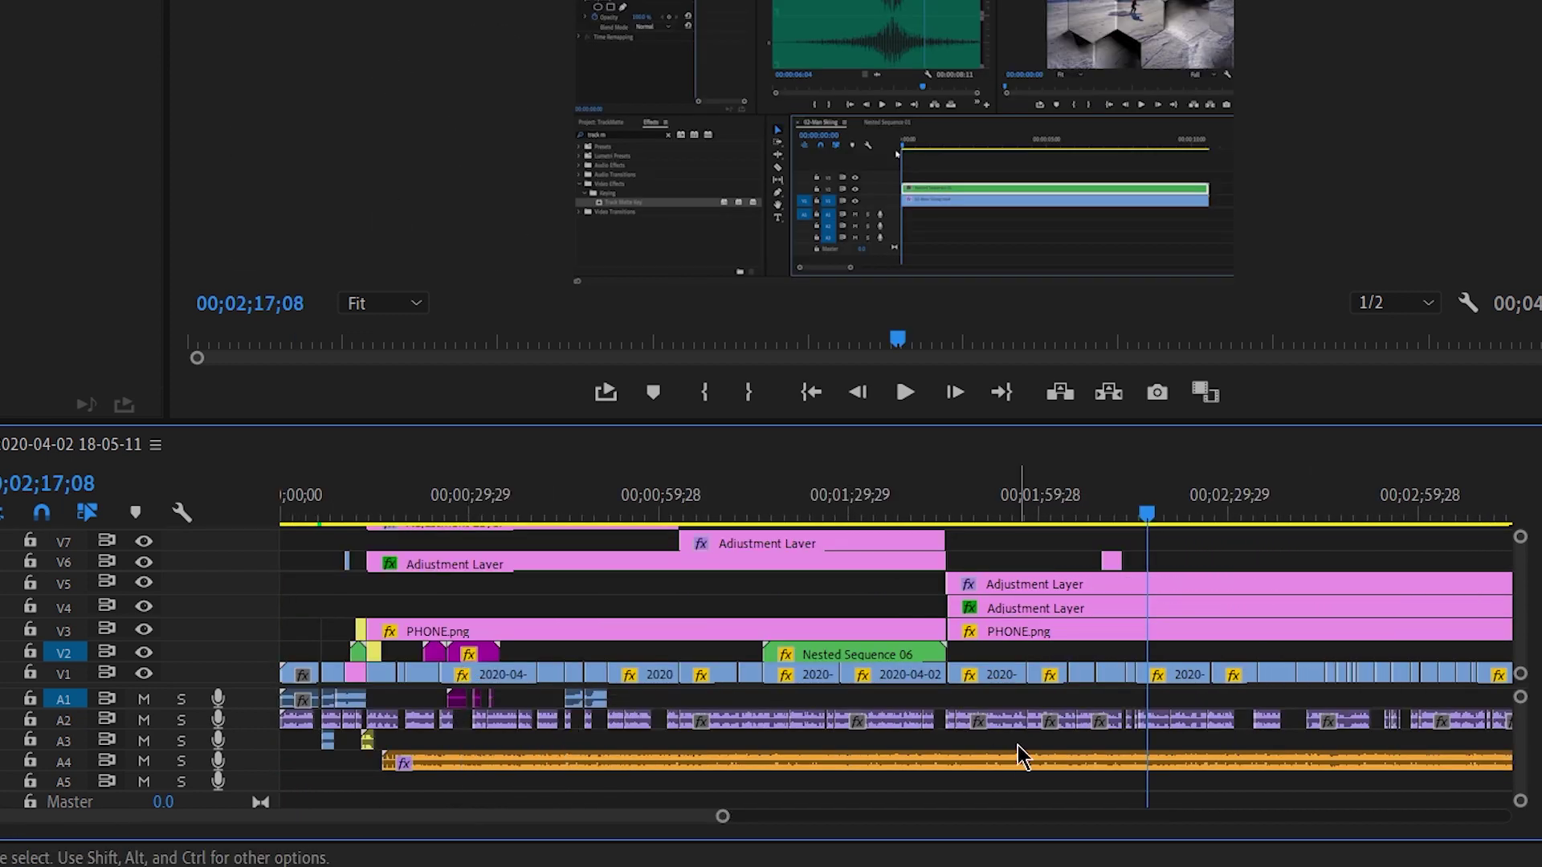
key("backslash")
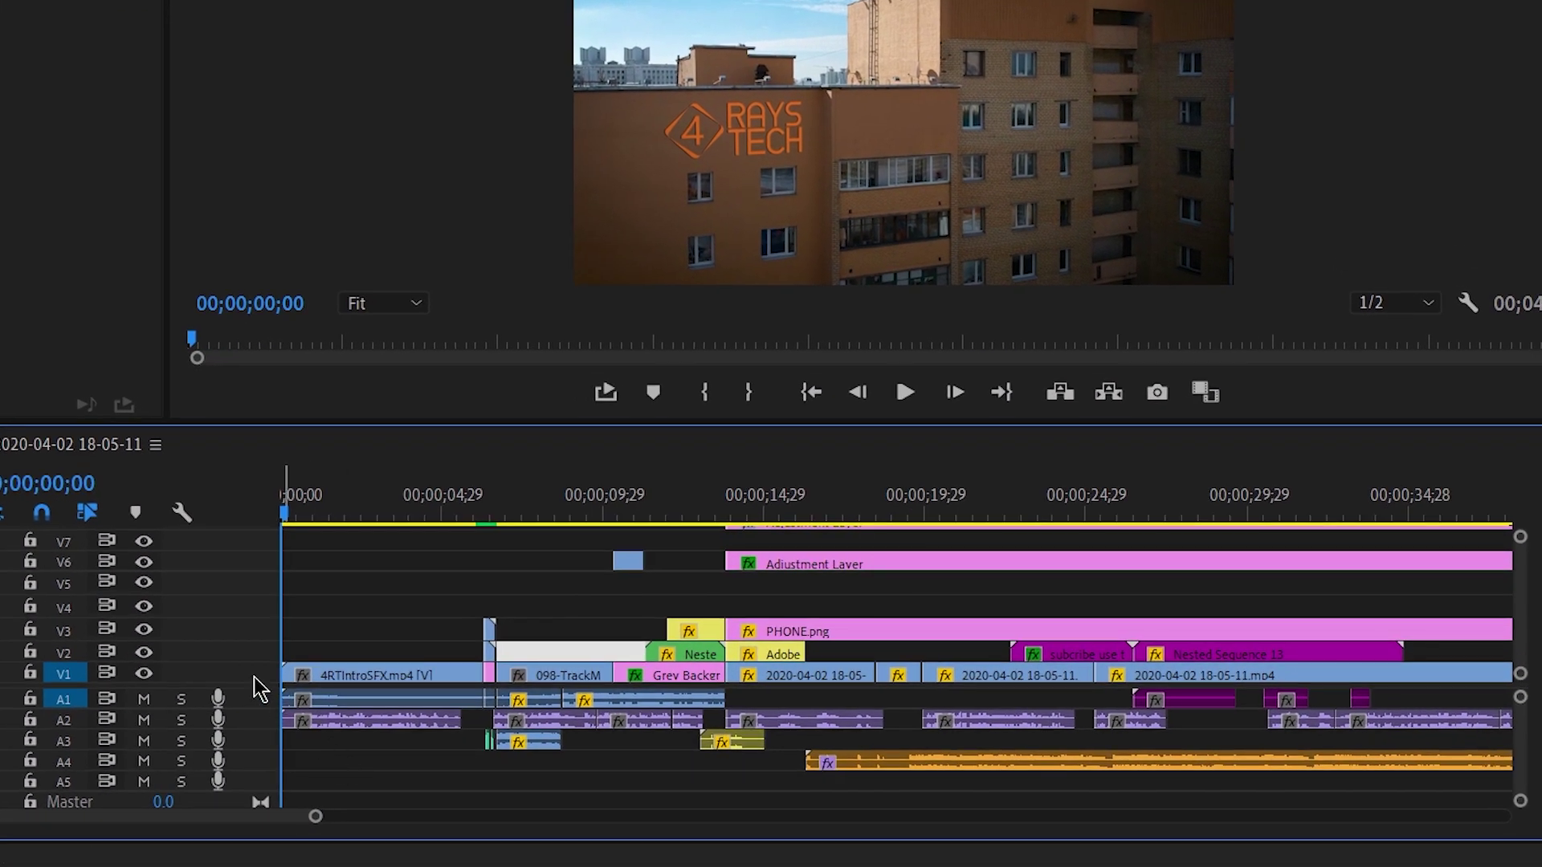
Step: Enlarge V1 to show clip thumbnails, then collapse it back to minimum height
left_click_drag(247, 667, 231, 546)
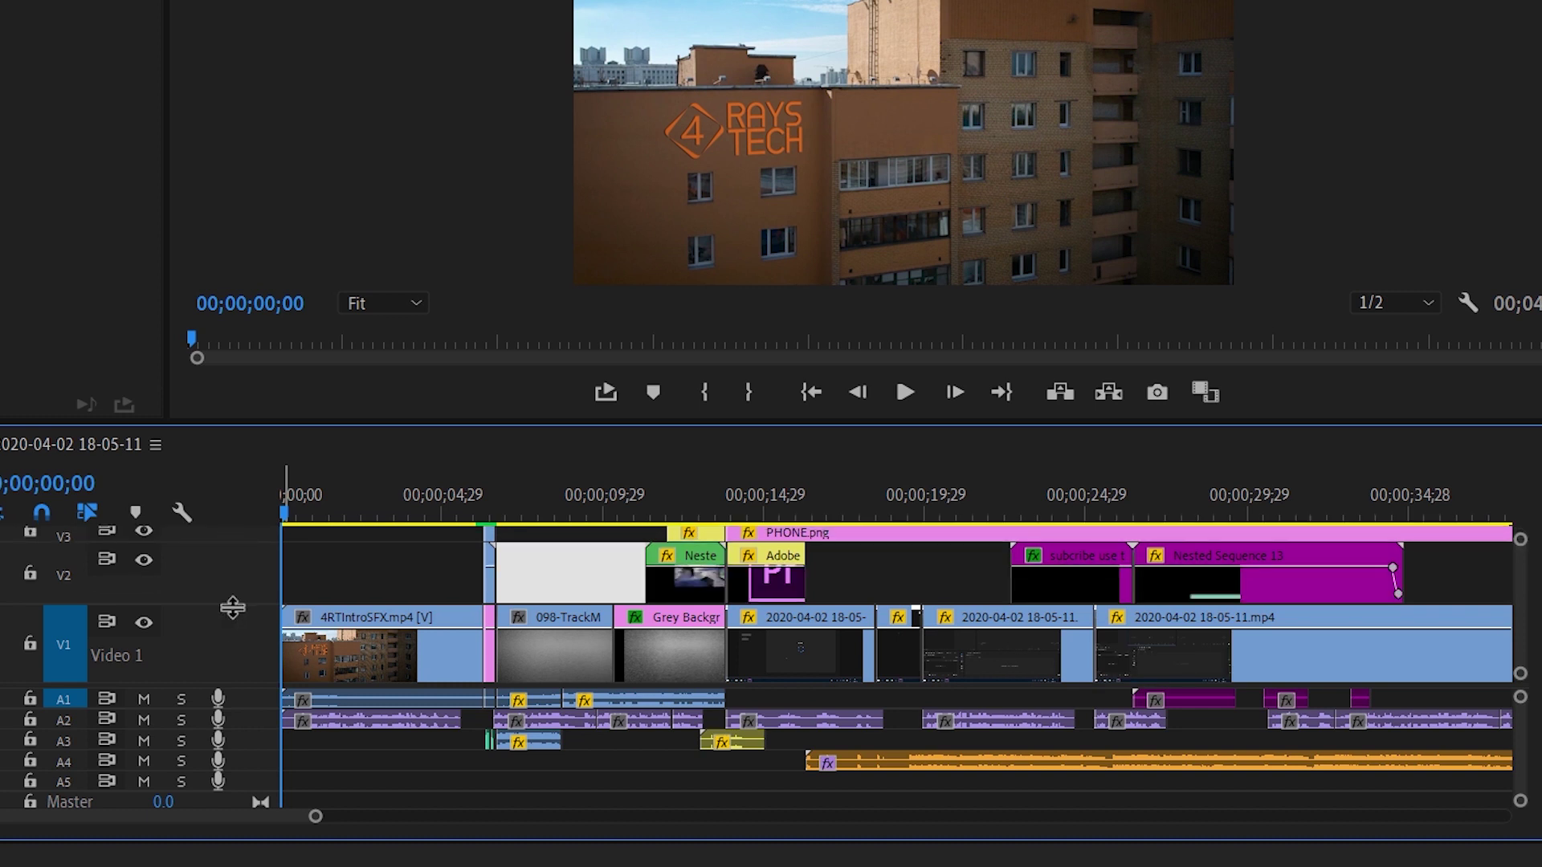
scroll(907, 681, "down", 8)
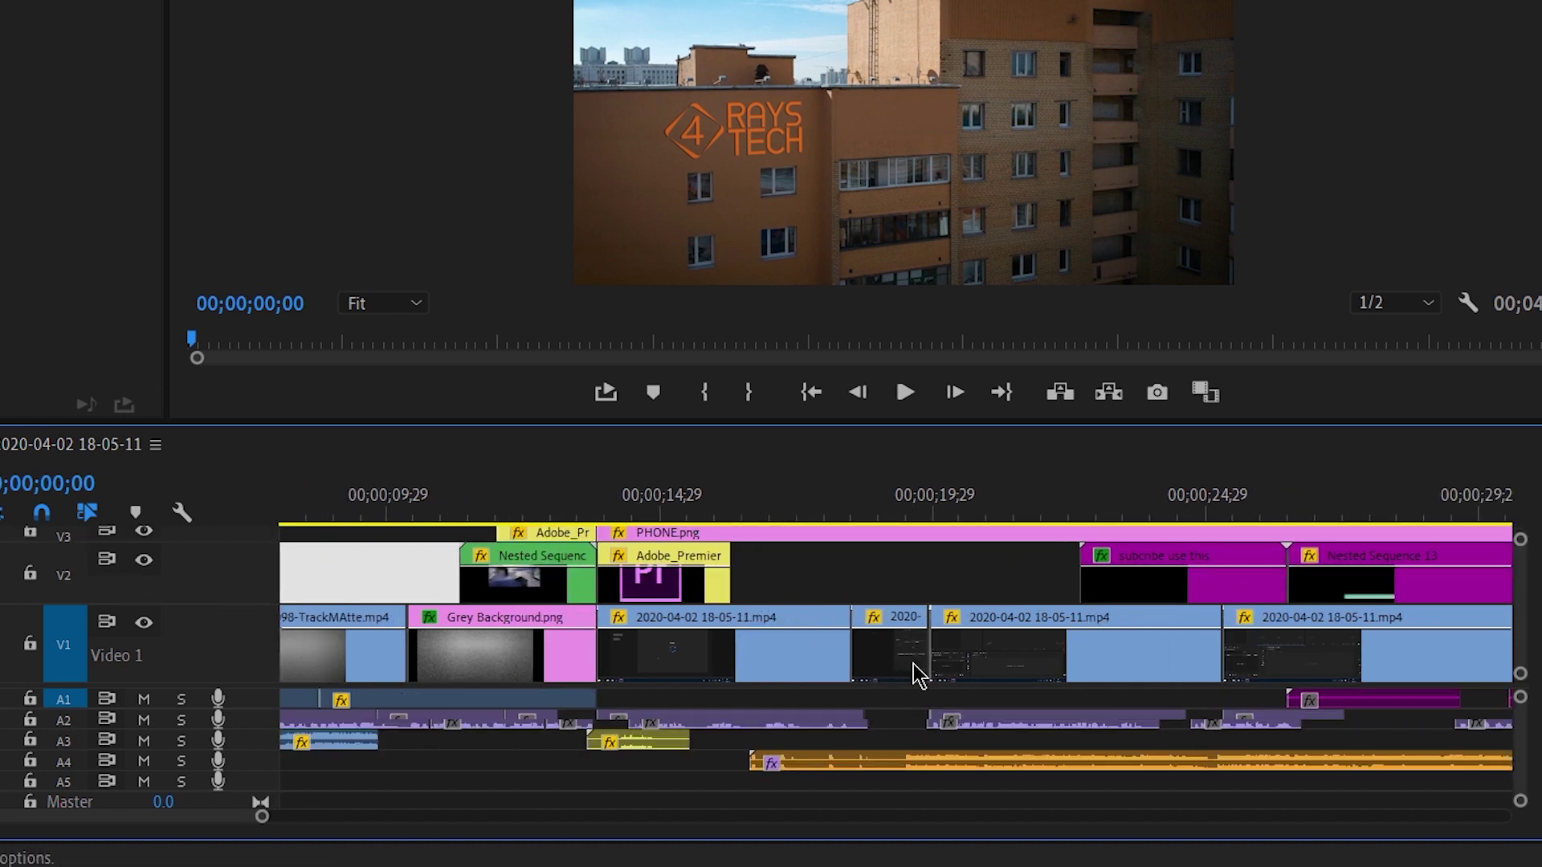
double_click(215, 682)
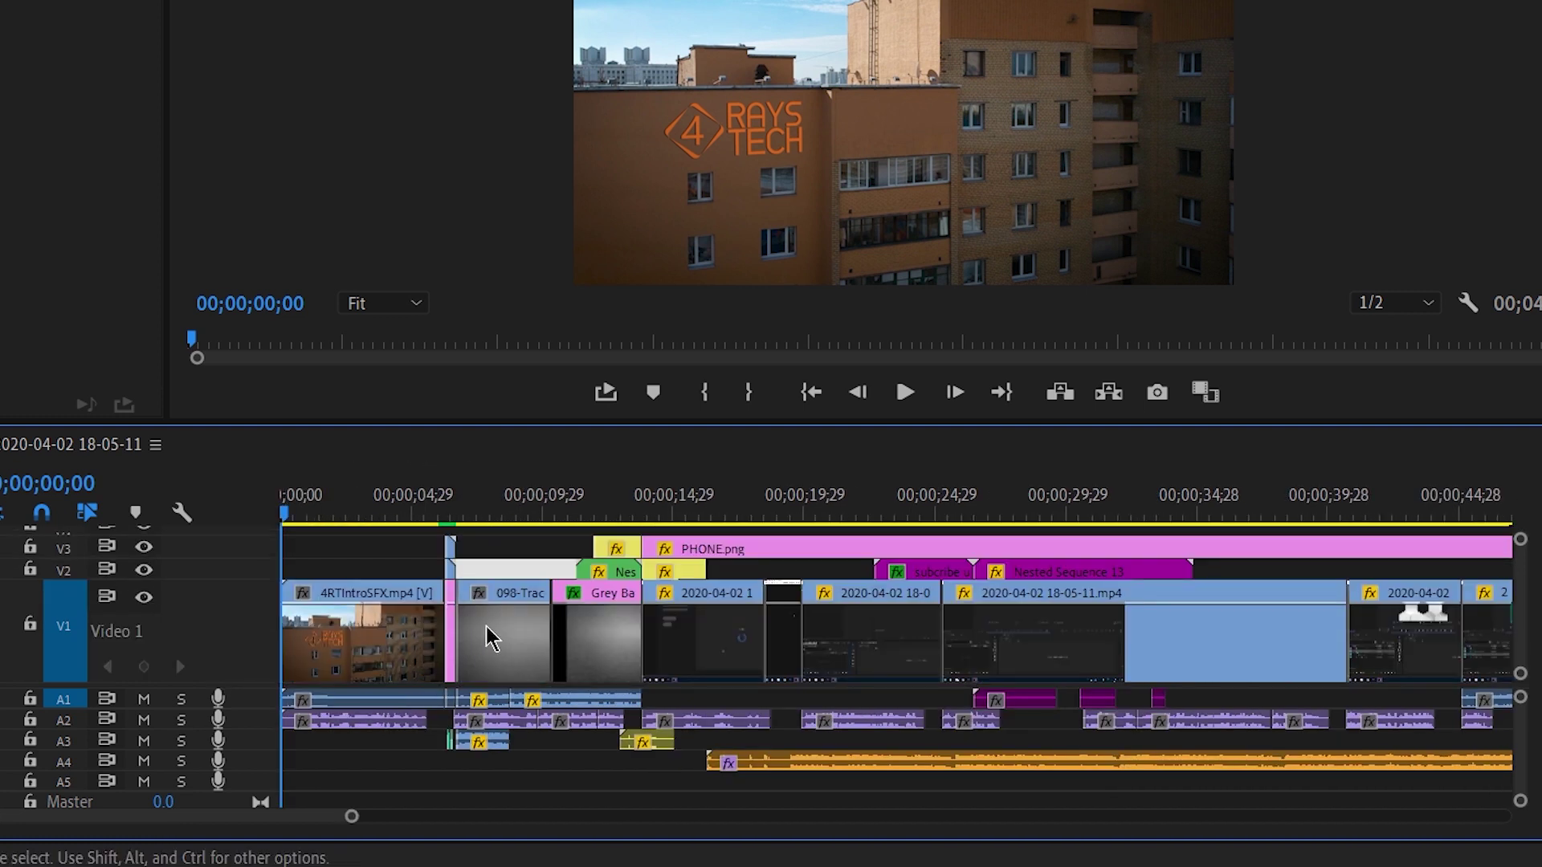
scroll(486, 638, "down", 15)
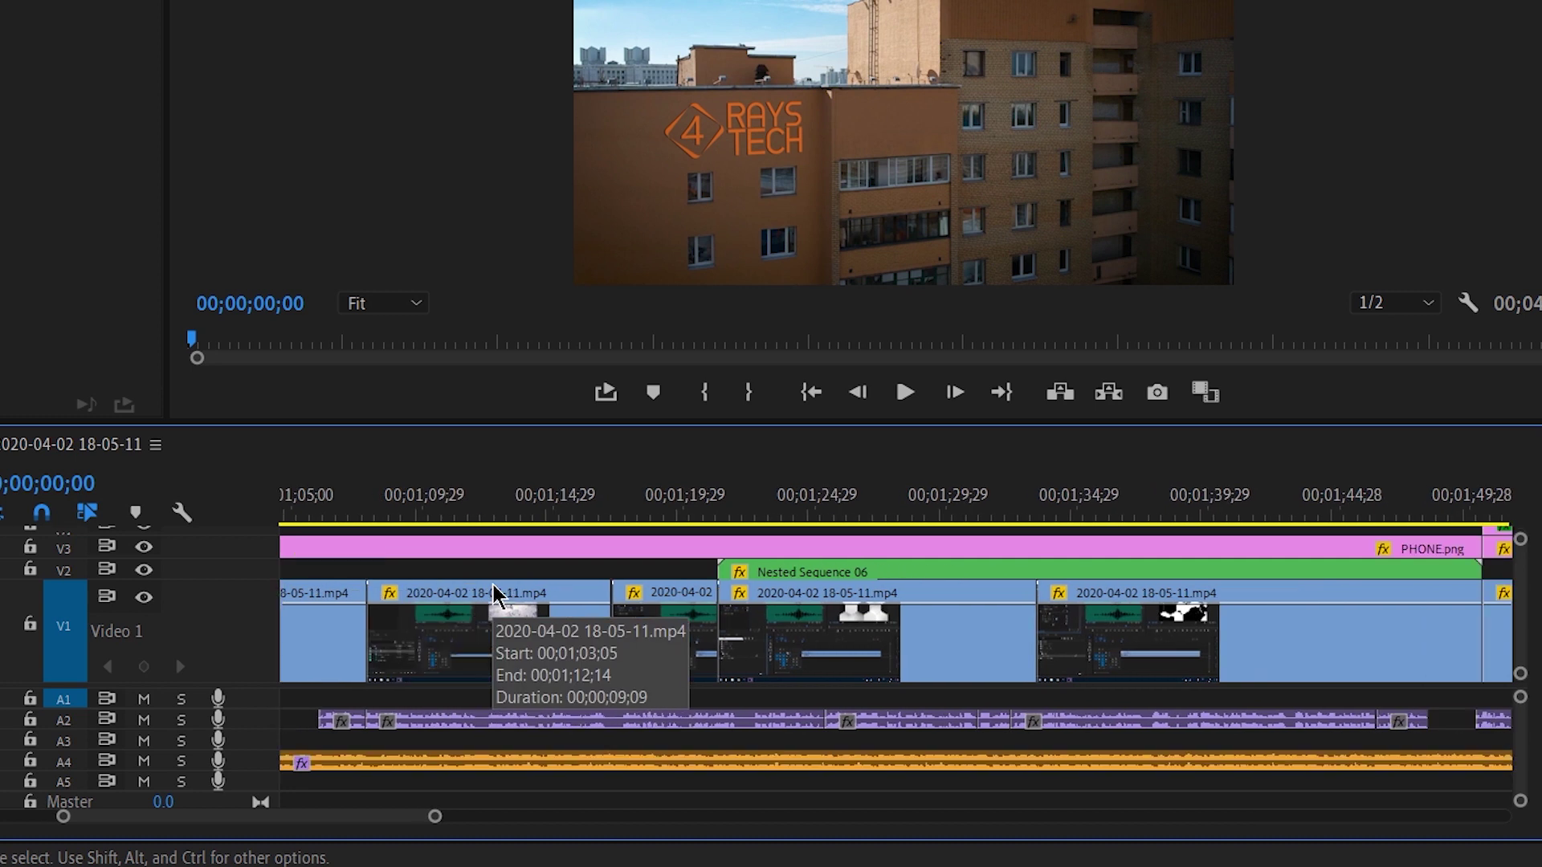
scroll(493, 594, "down", 3)
double_click(228, 632)
Step: Expand and collapse the V2 track, then re-expand V1 to show thumbnails
double_click(202, 642)
scroll(434, 637, "down", 5)
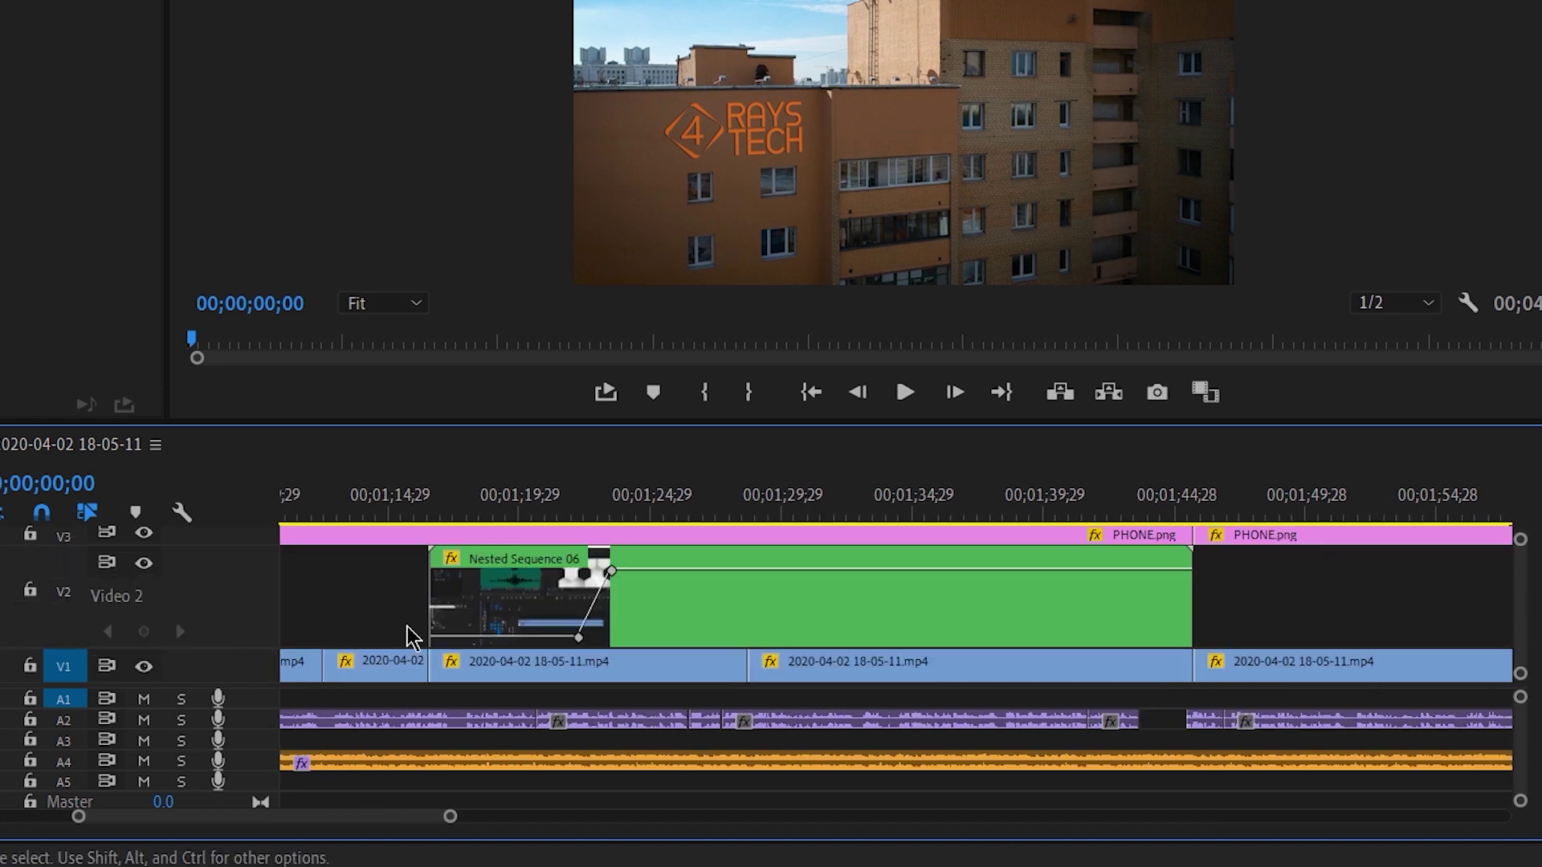
double_click(253, 593)
scroll(522, 579, "down", 8)
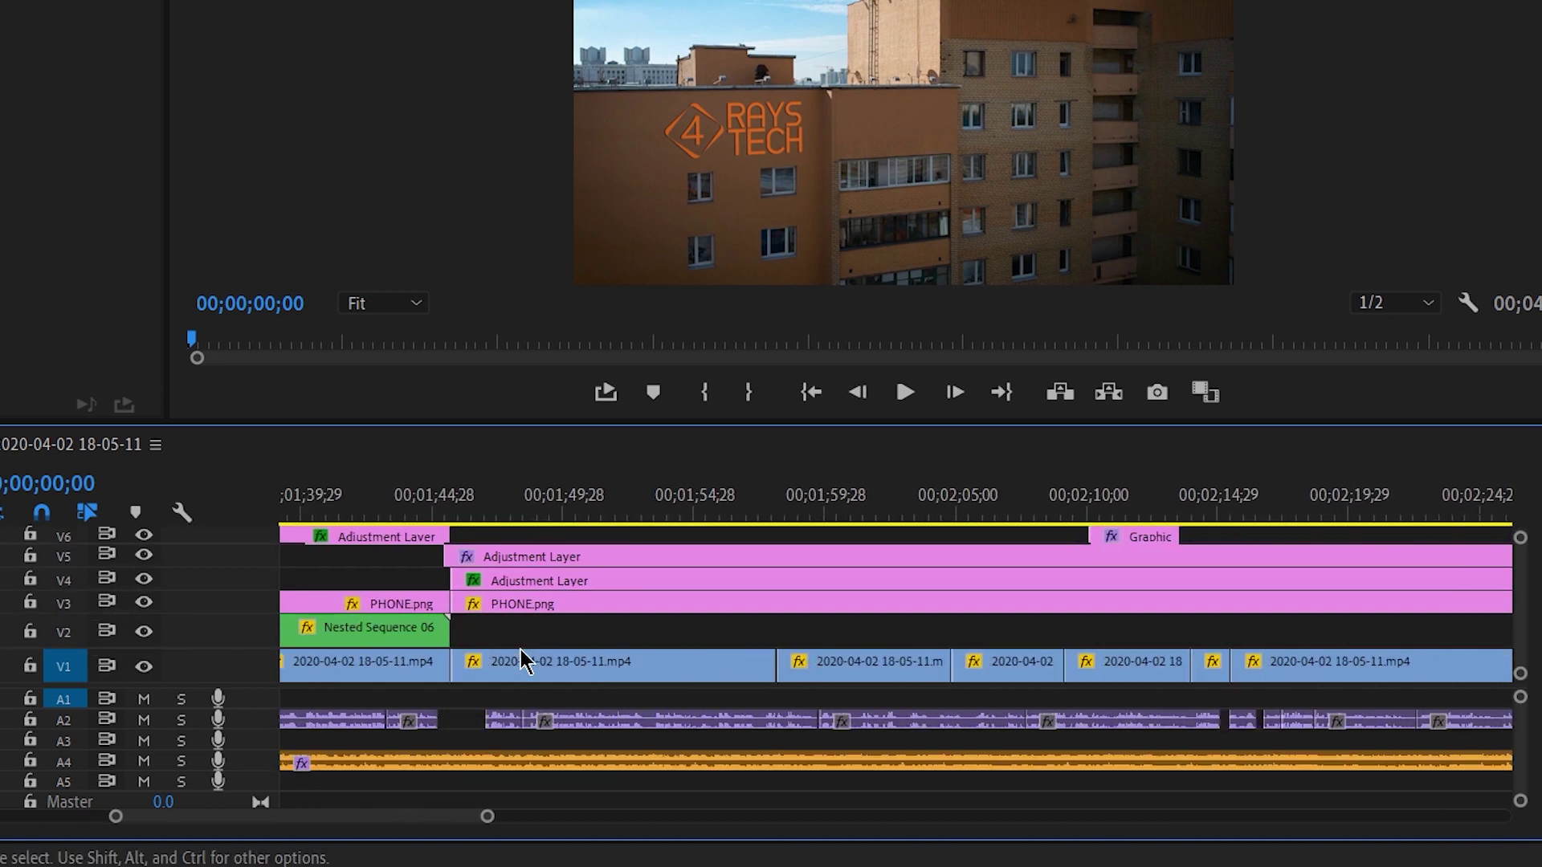
double_click(265, 674)
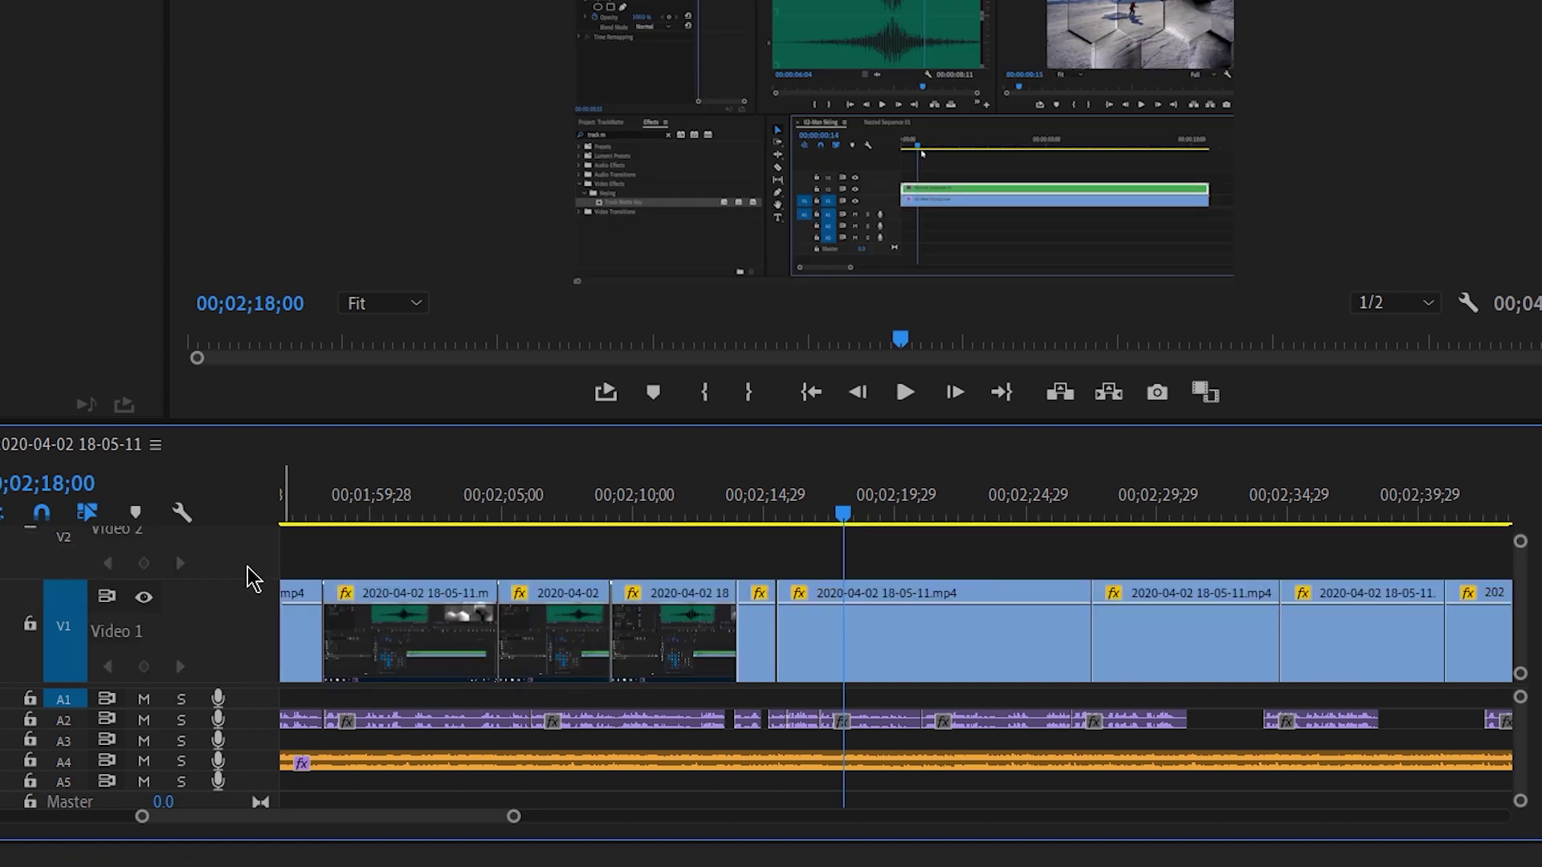
scroll(583, 618, "up", 20)
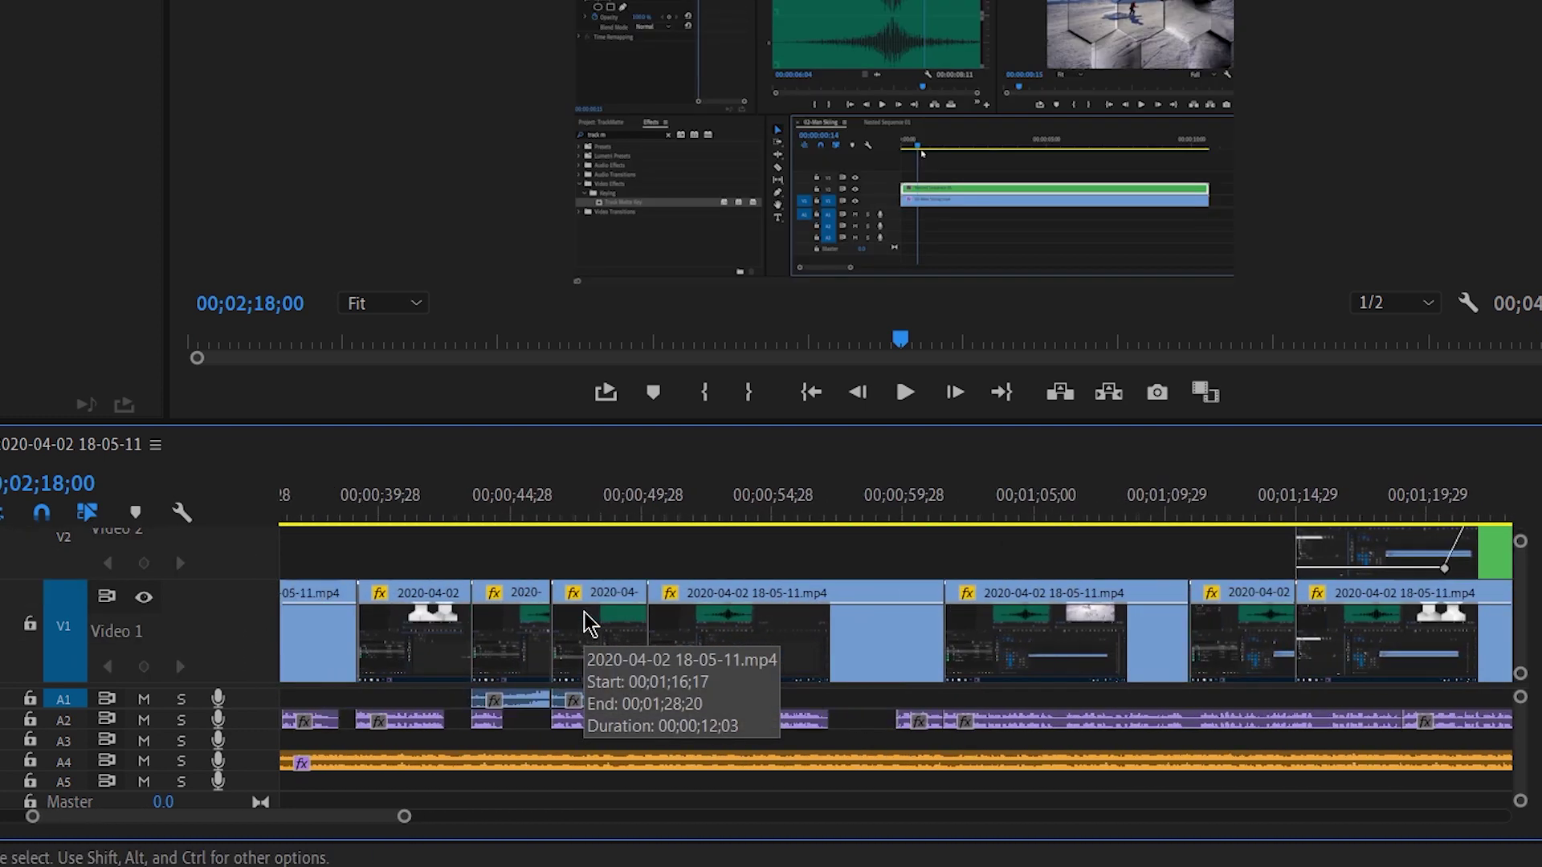
scroll(585, 619, "down", 20)
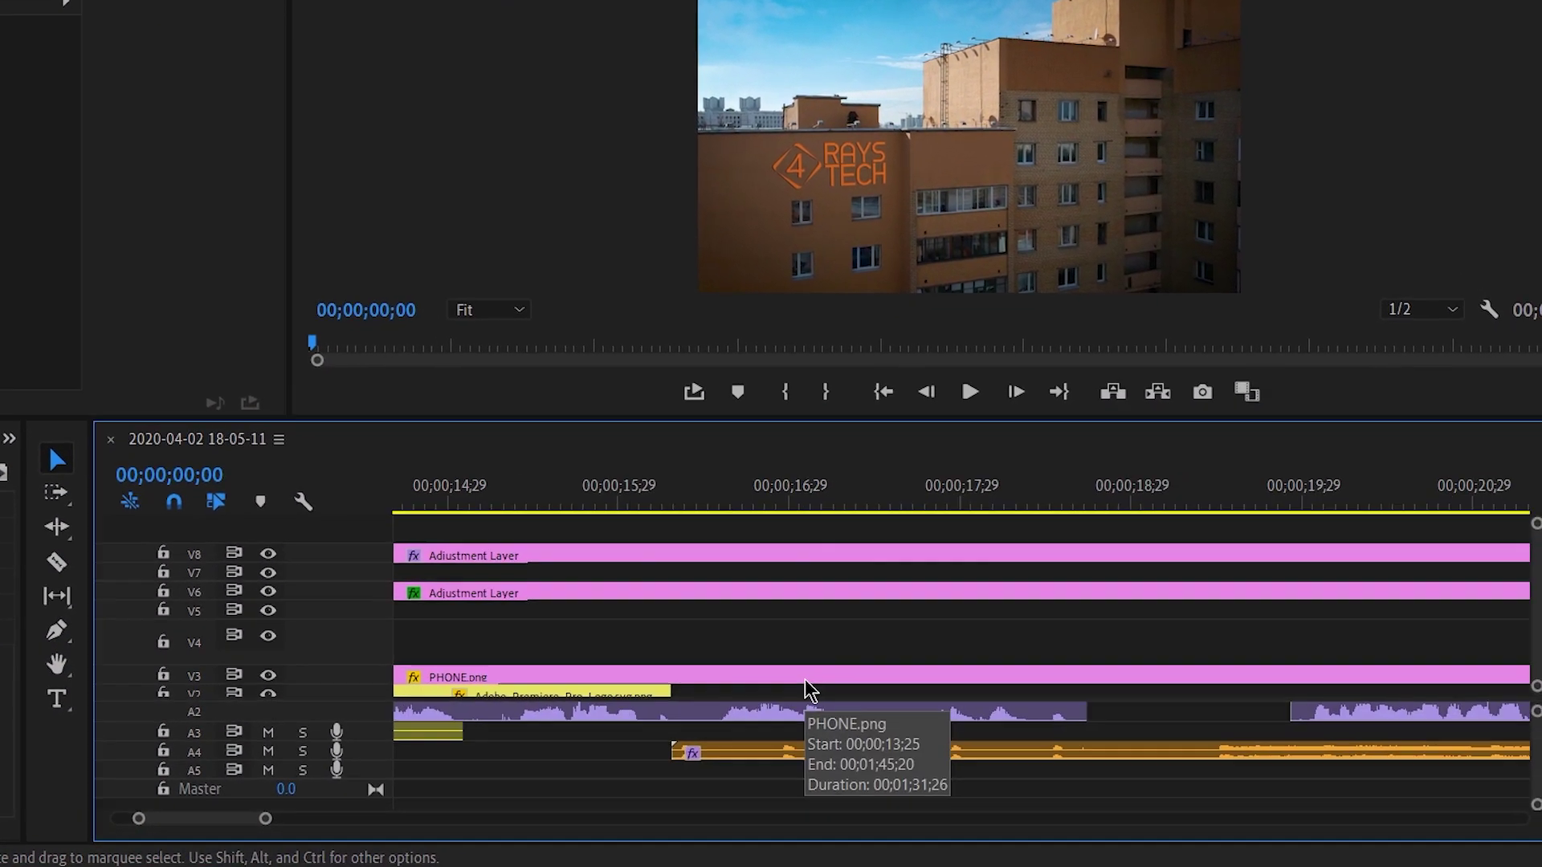
scroll(764, 681, "down", 2)
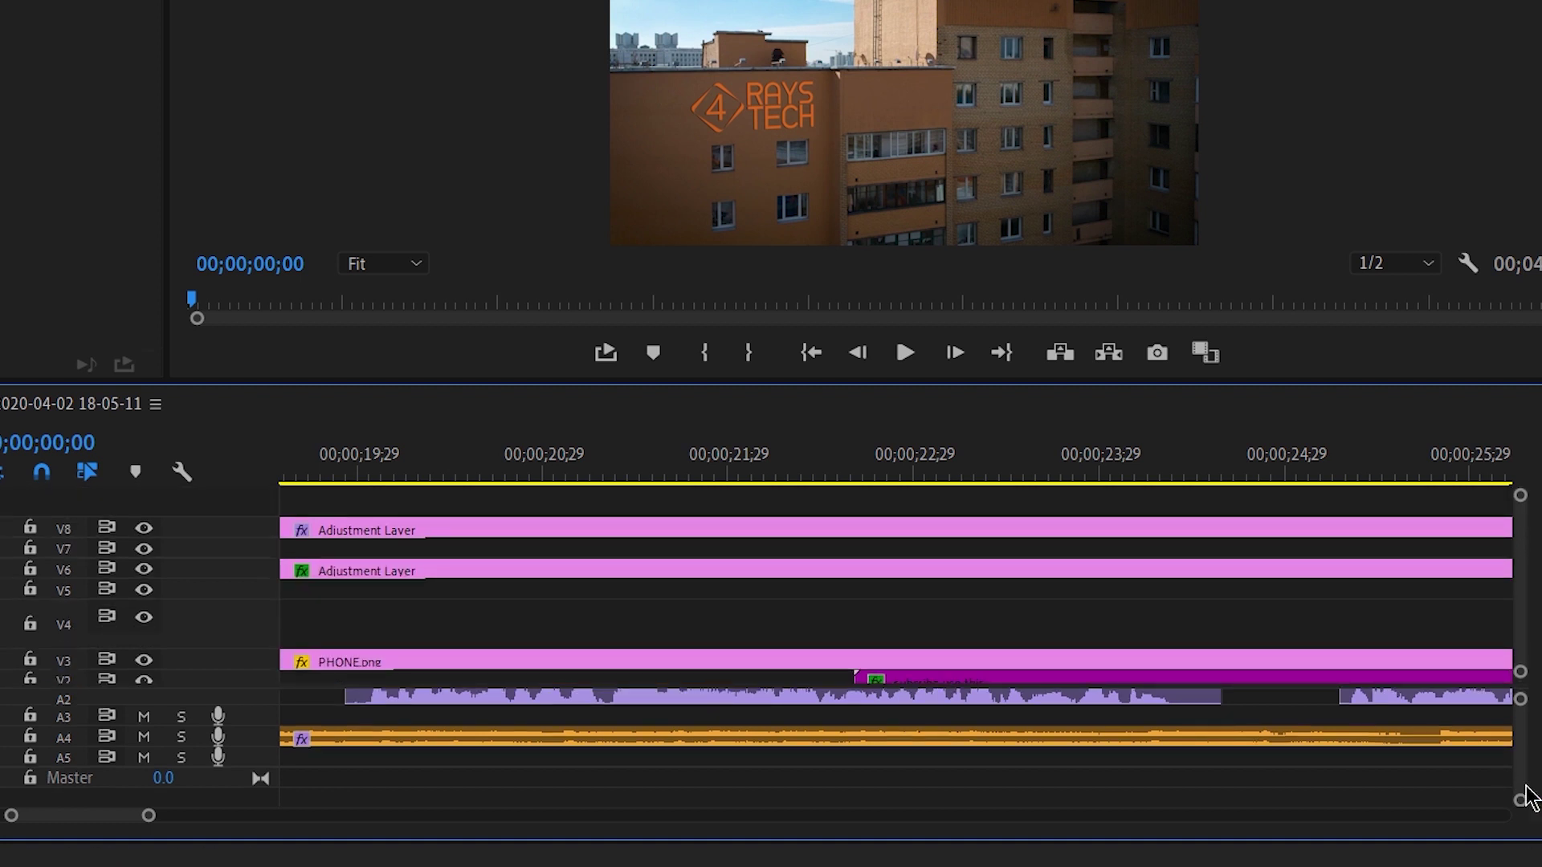
Step: Resize the video and audio tracks to fit in view, then zoom out to the full sequence
left_click_drag(1520, 495, 1514, 448)
mouse_move(1525, 800)
left_mouse_down()
mouse_move(1522, 835)
mouse_move(1520, 803)
mouse_move(1520, 819)
mouse_move(1438, 827)
mouse_move(1519, 805)
left_mouse_up()
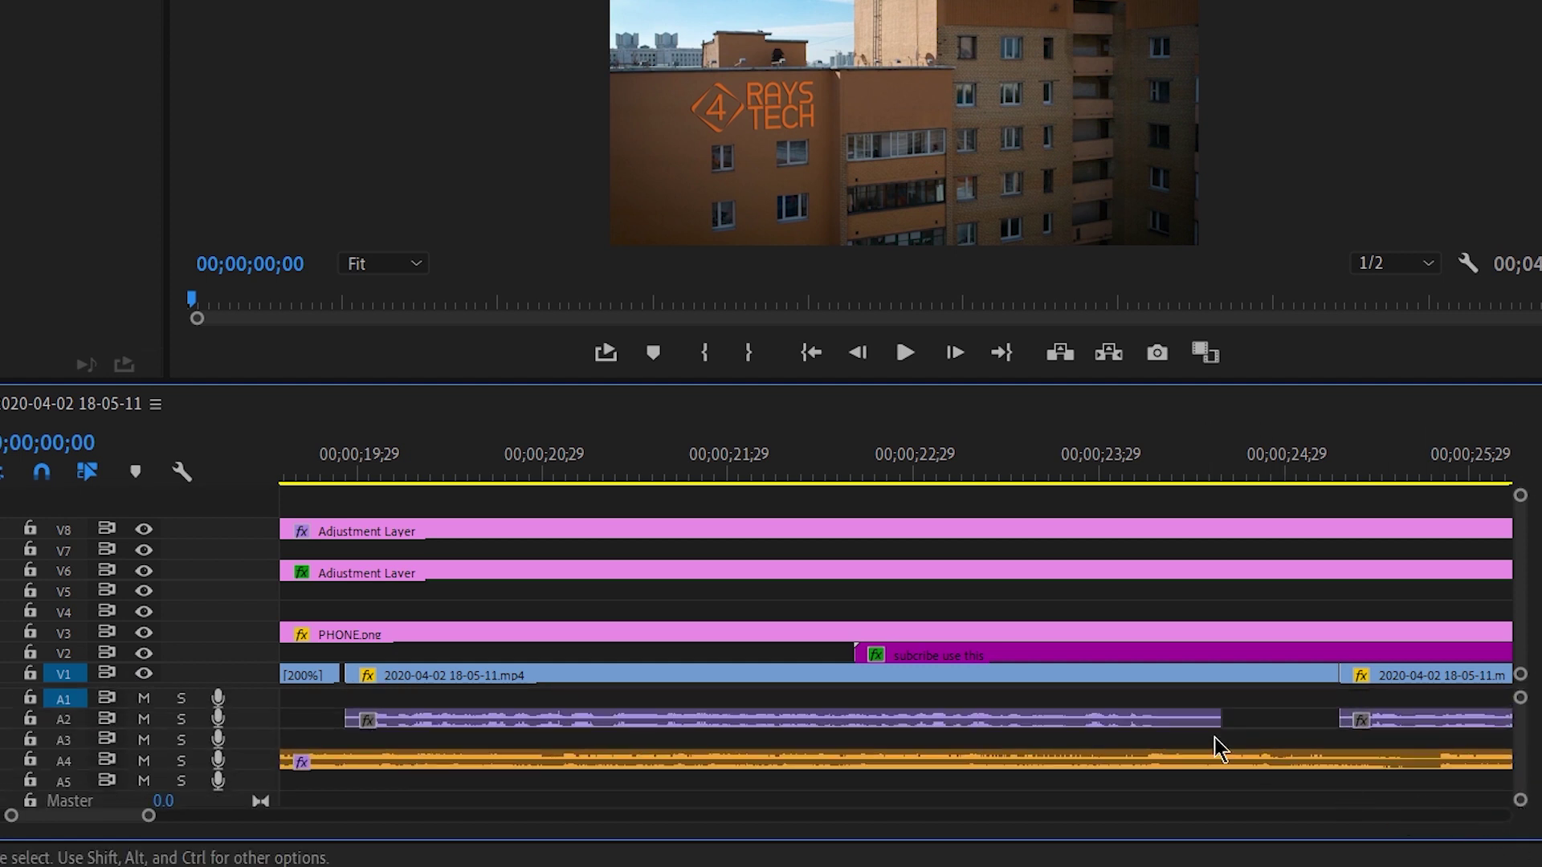
scroll(1184, 729, "up", 5)
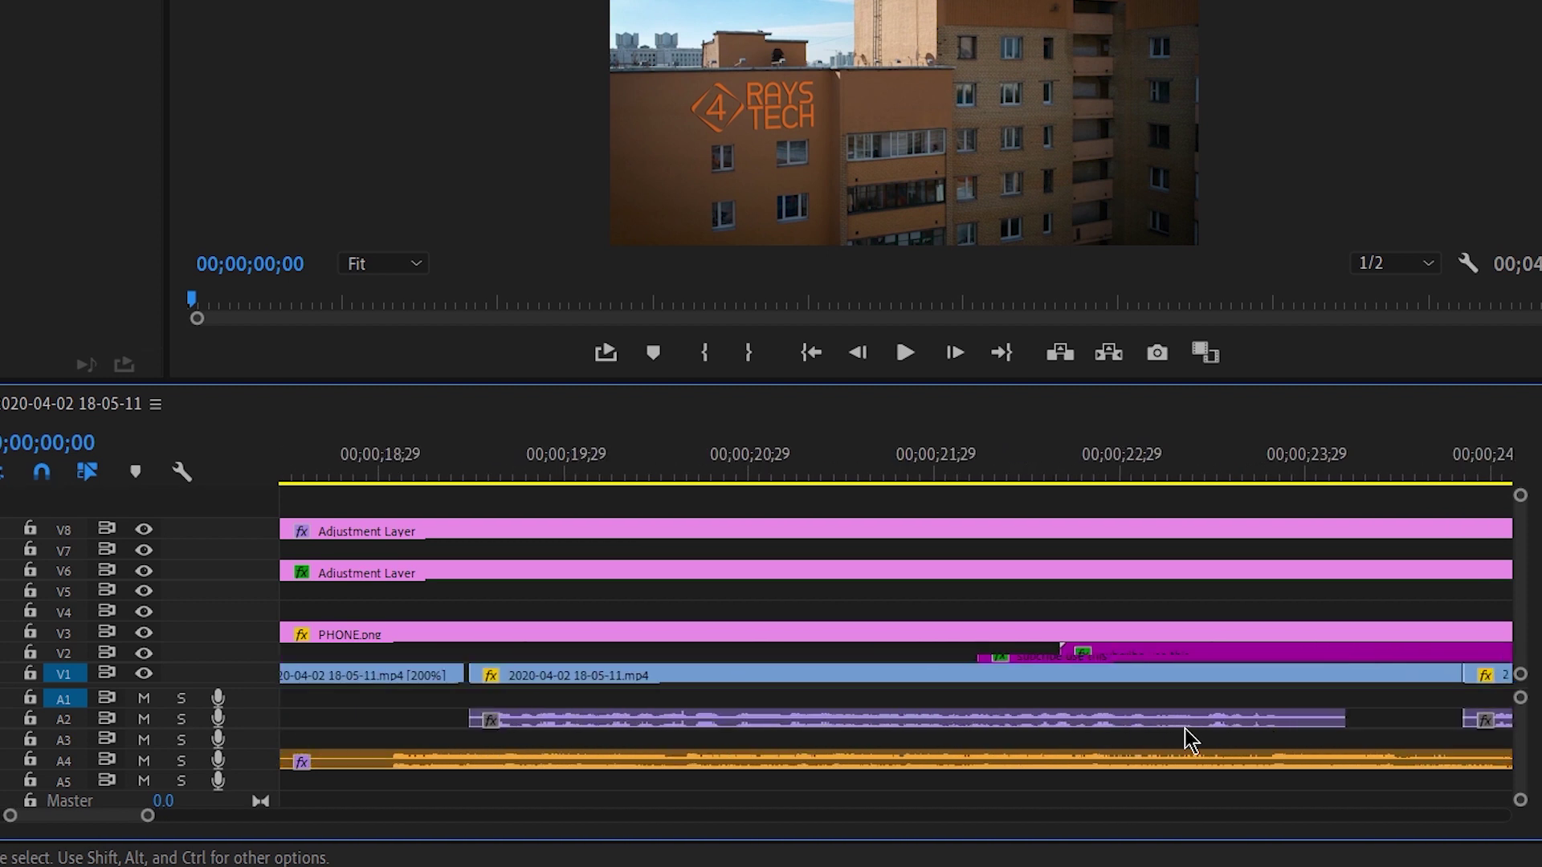
scroll(1183, 729, "up", 7)
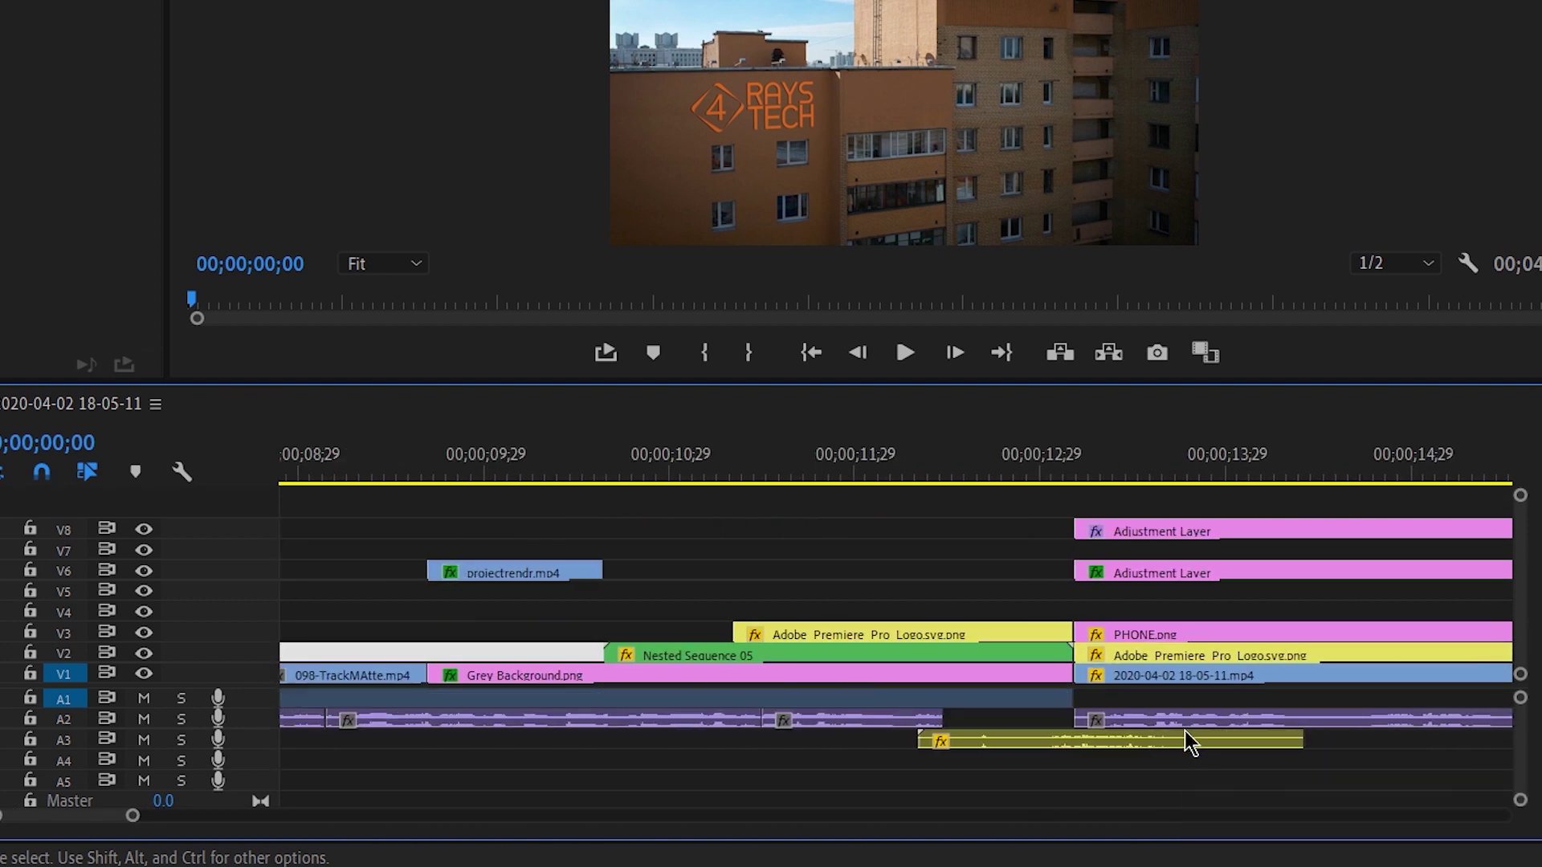
scroll(1184, 730, "up", 7)
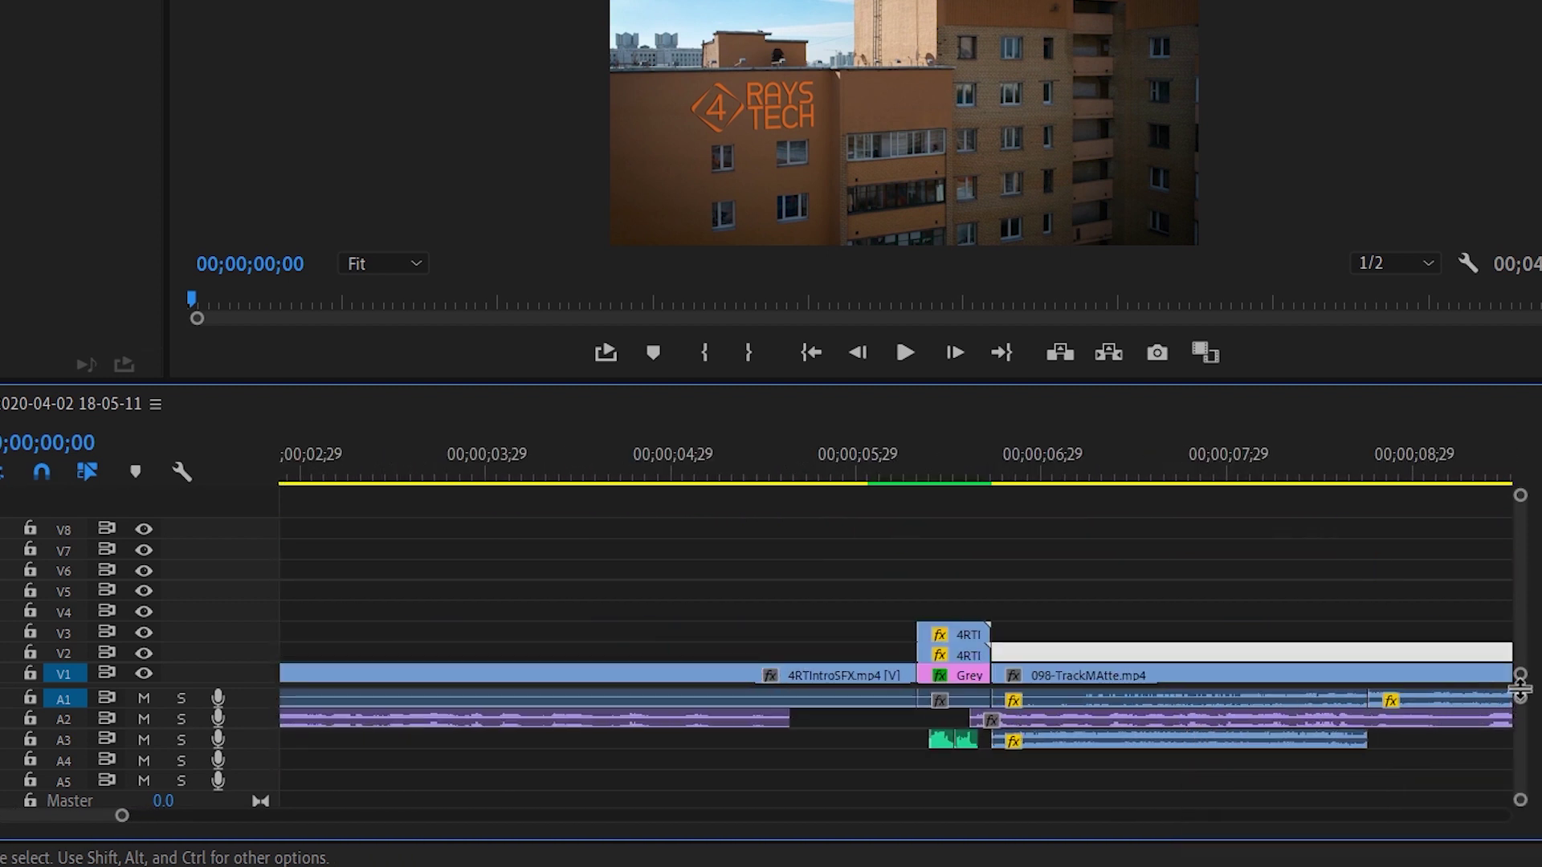
left_click_drag(1520, 668, 1514, 854)
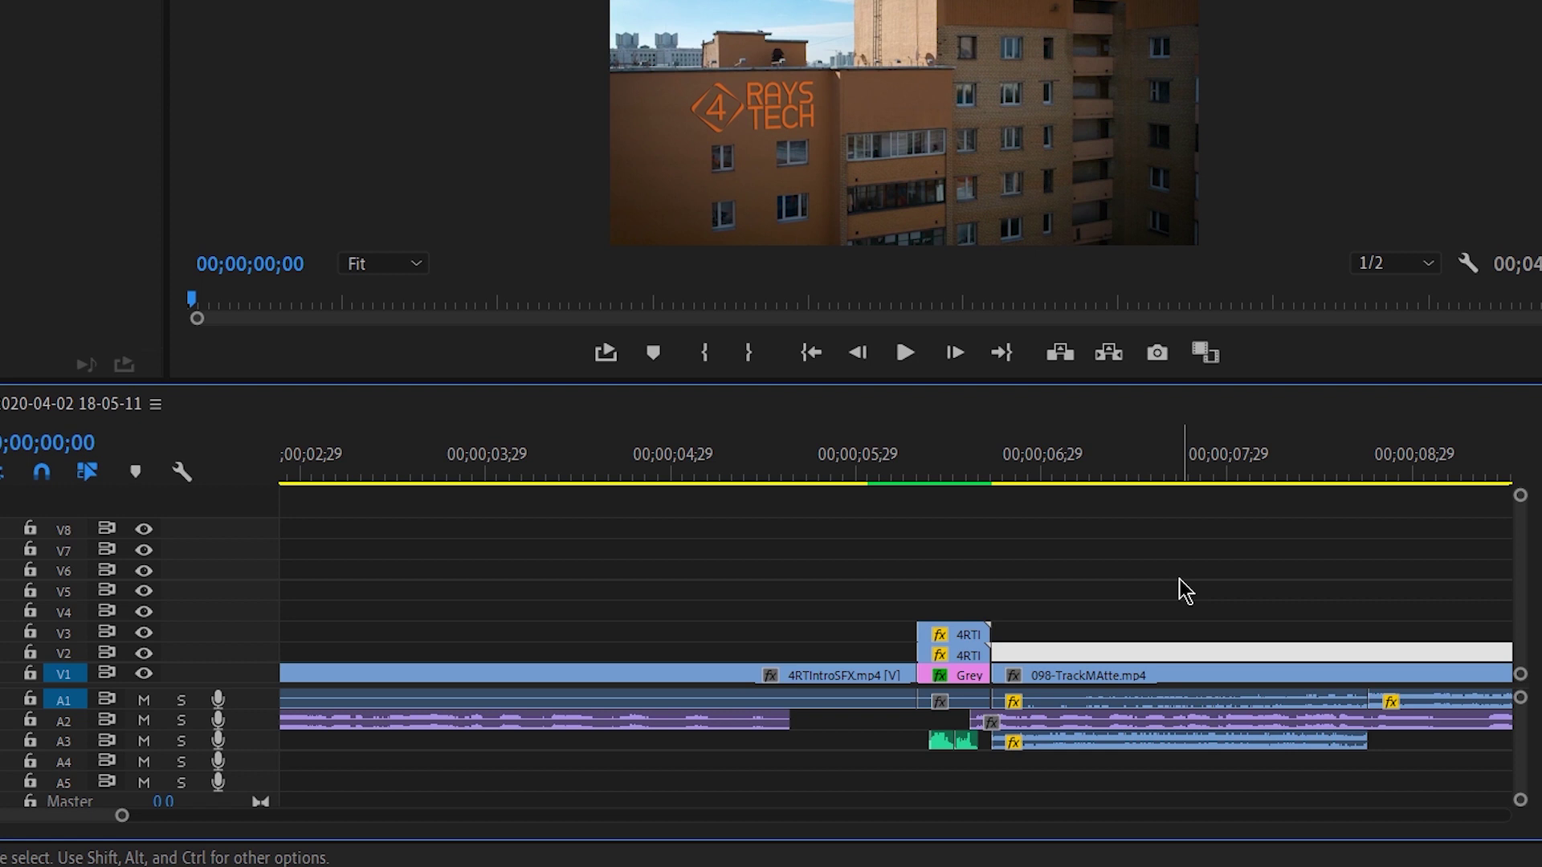
key("backslash")
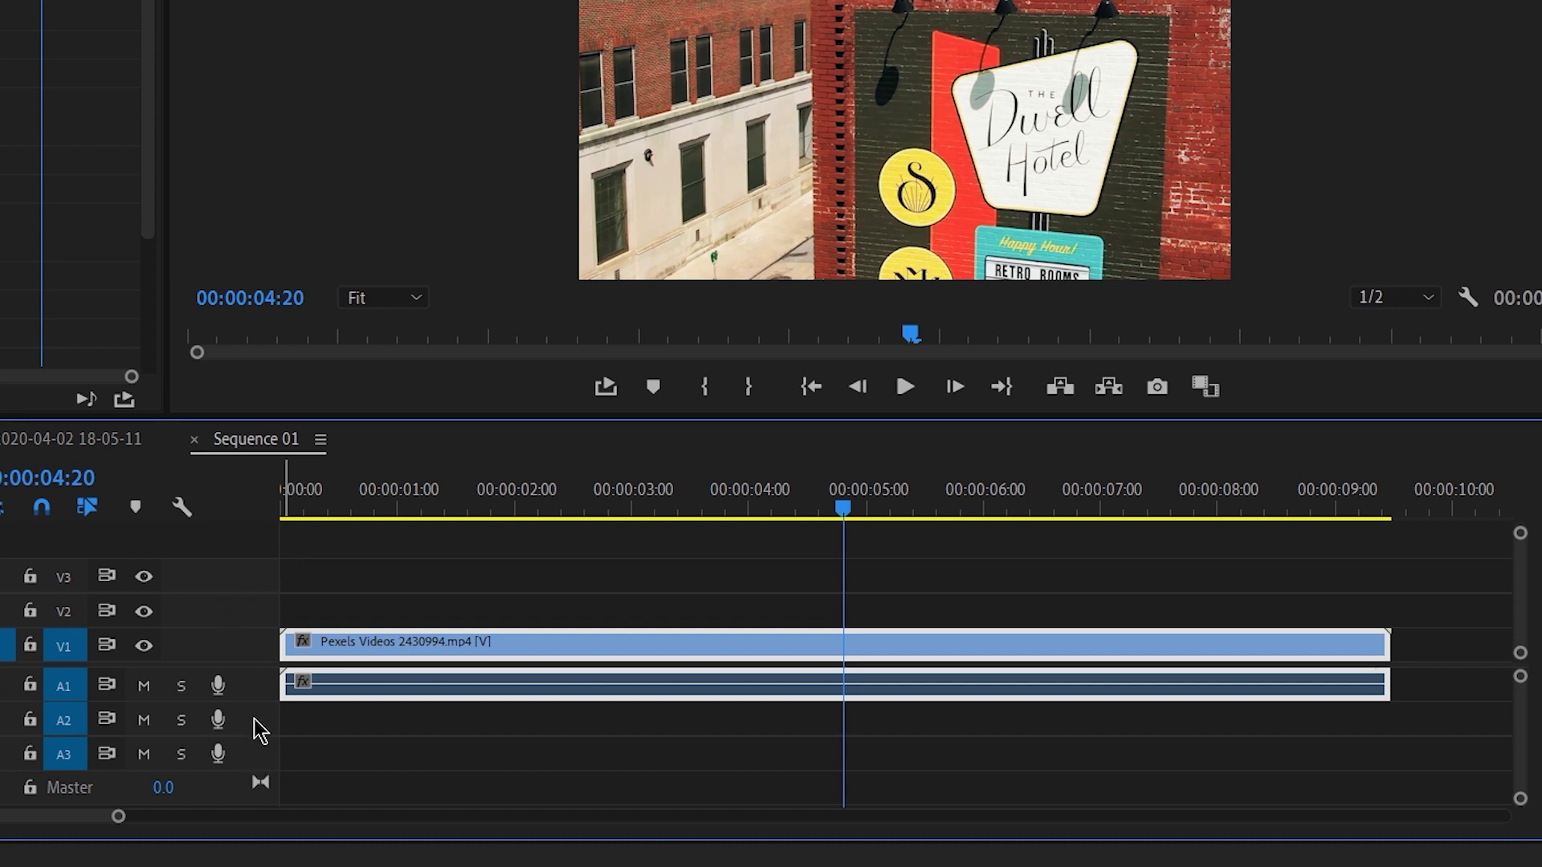
Step: Check the track options on the empty V2, V3 and audio tracks, then choose Delete Tracks
right_click(249, 607)
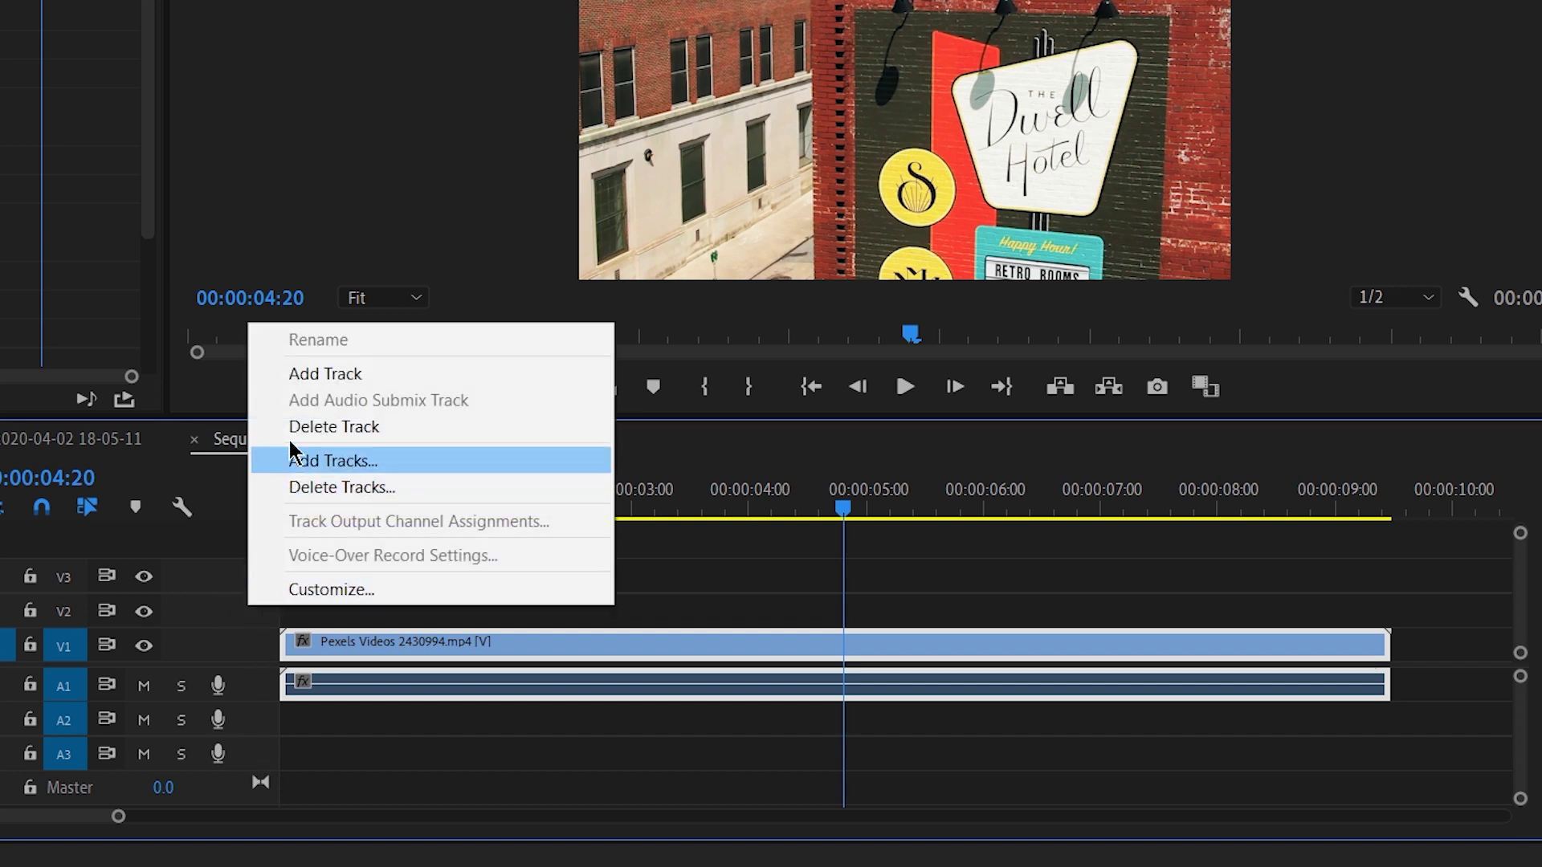
right_click(230, 586)
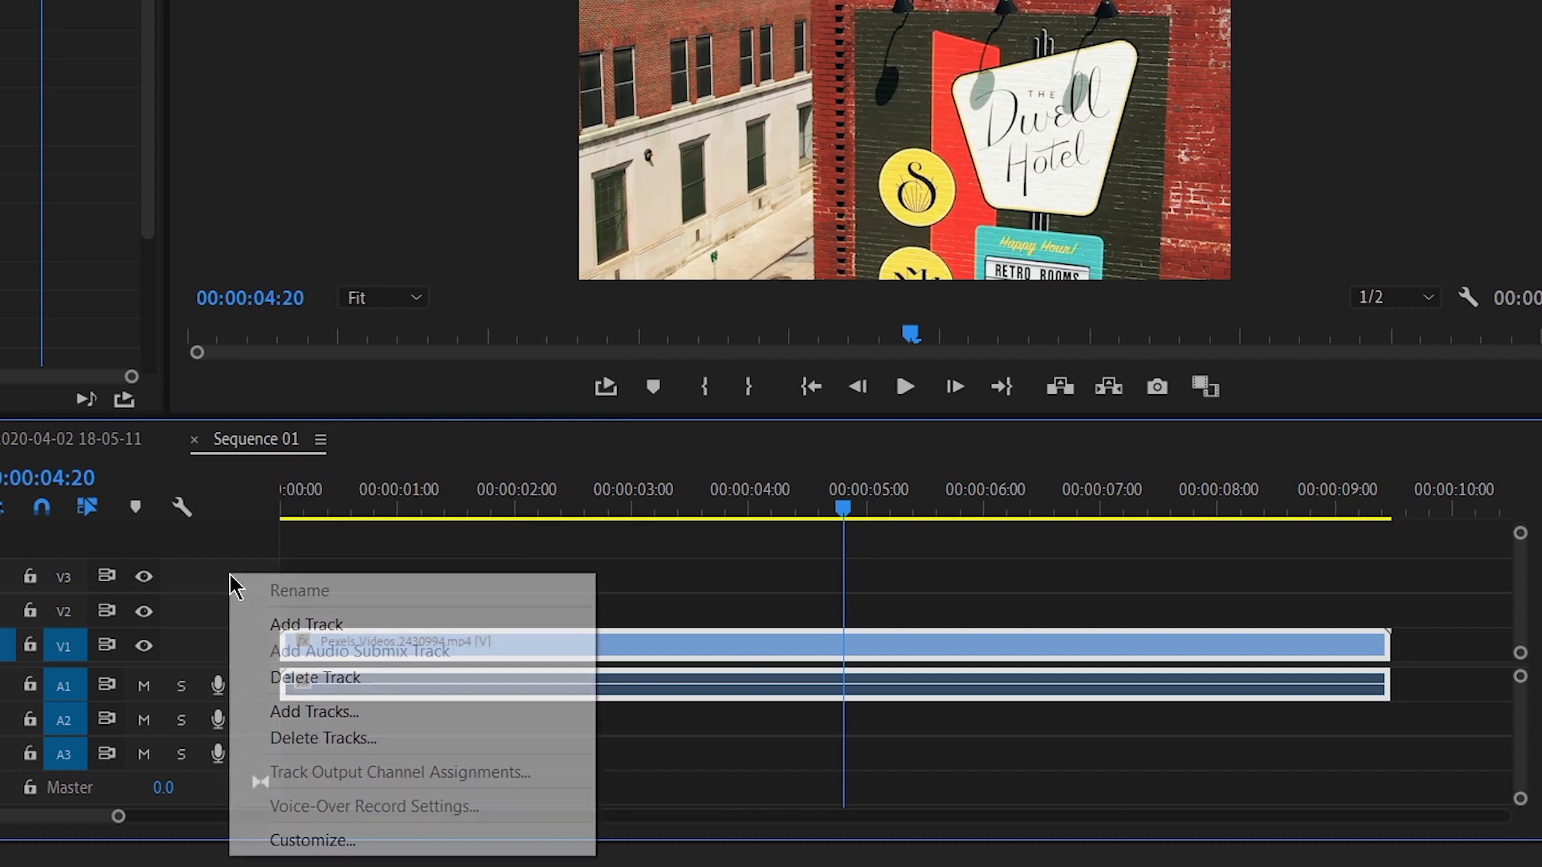
right_click(216, 700)
right_click(251, 727)
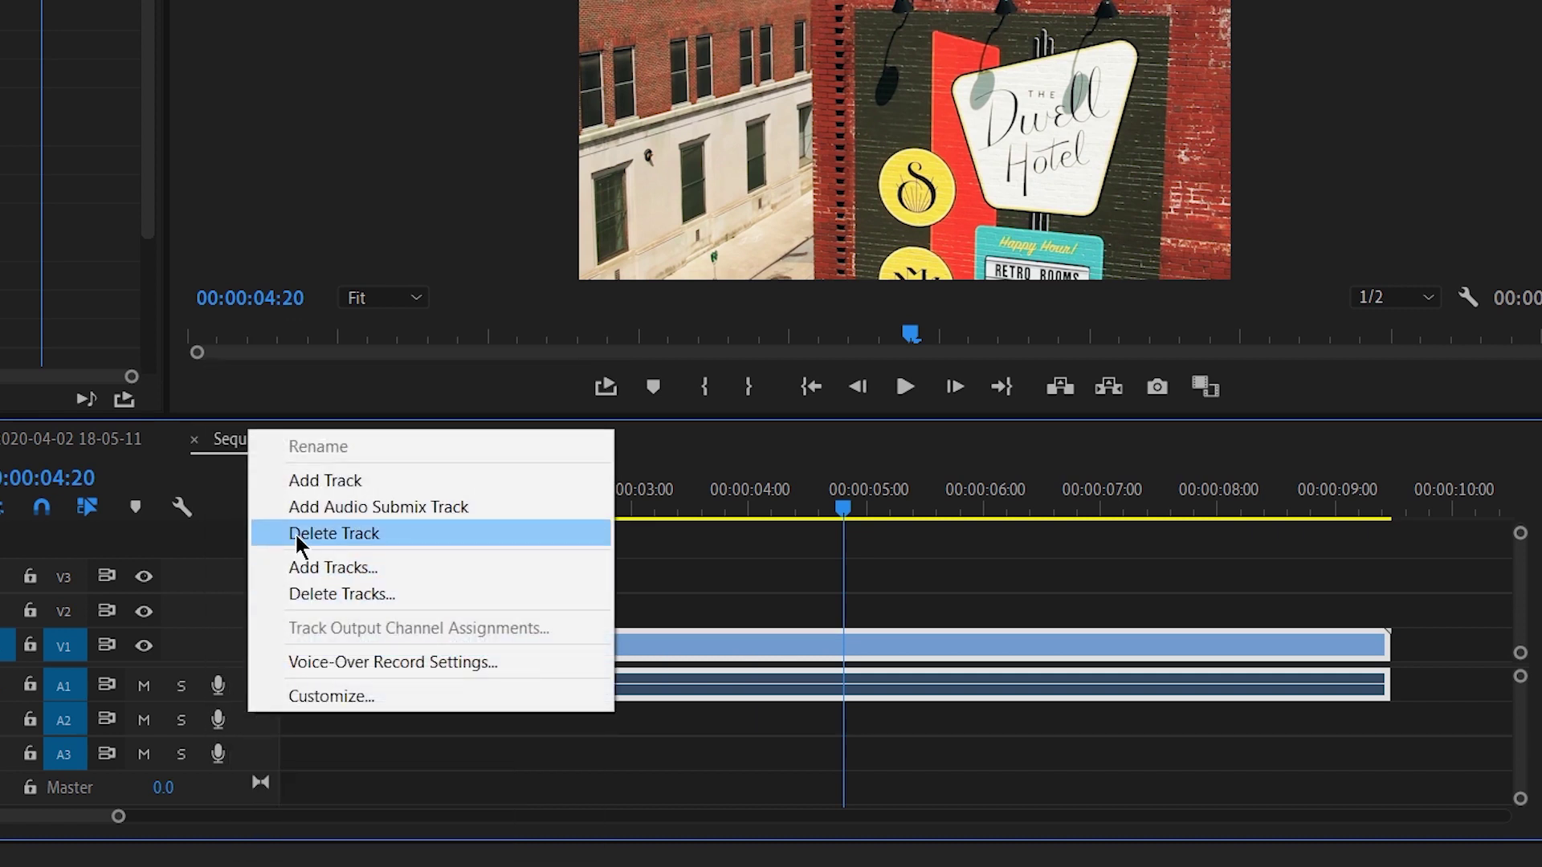
right_click(262, 747)
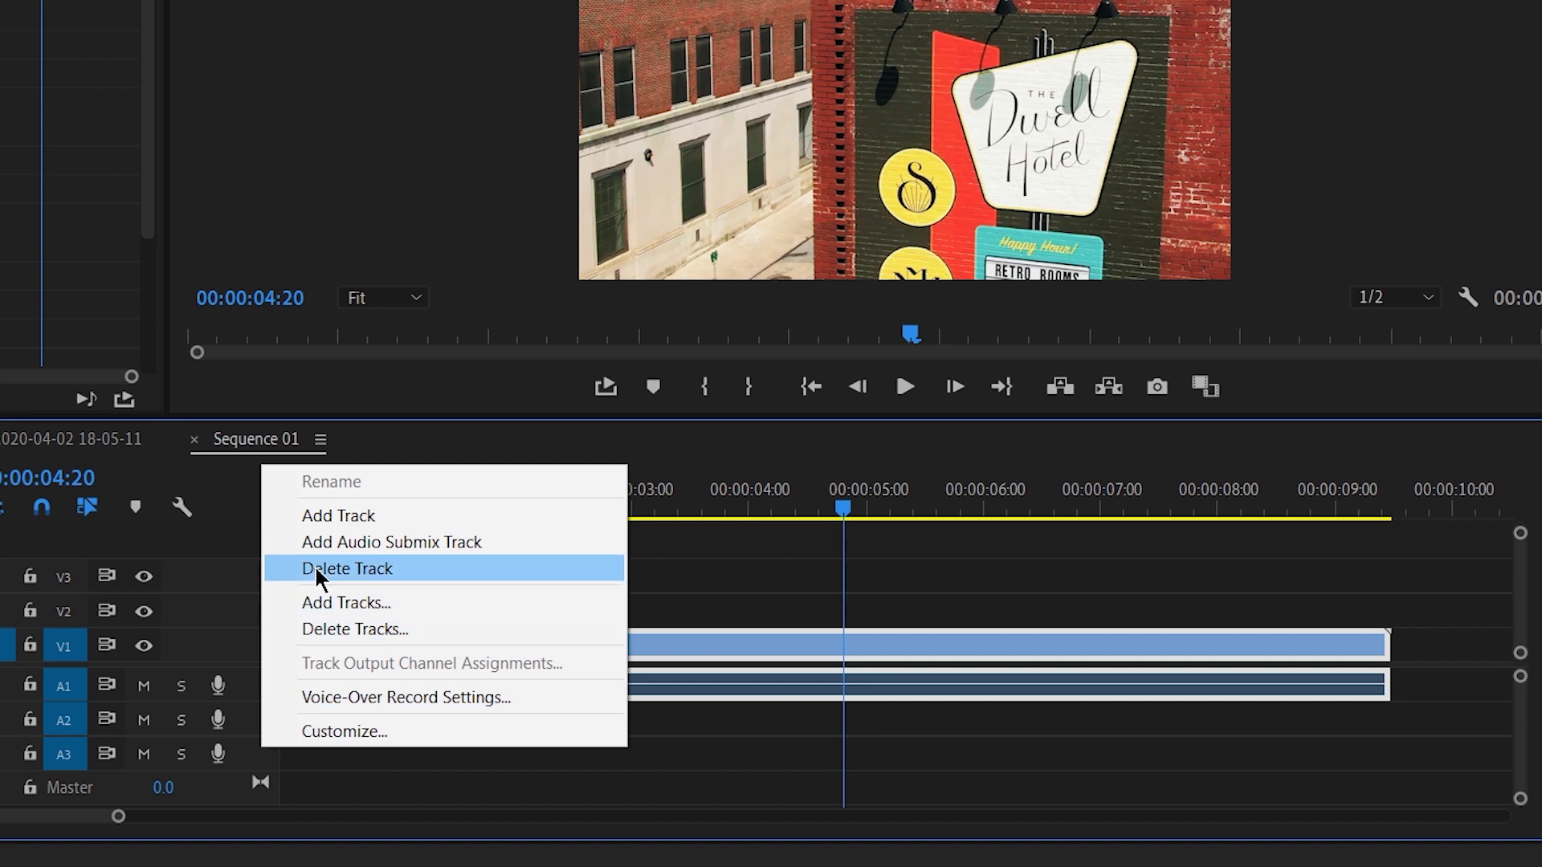
left_click(238, 647)
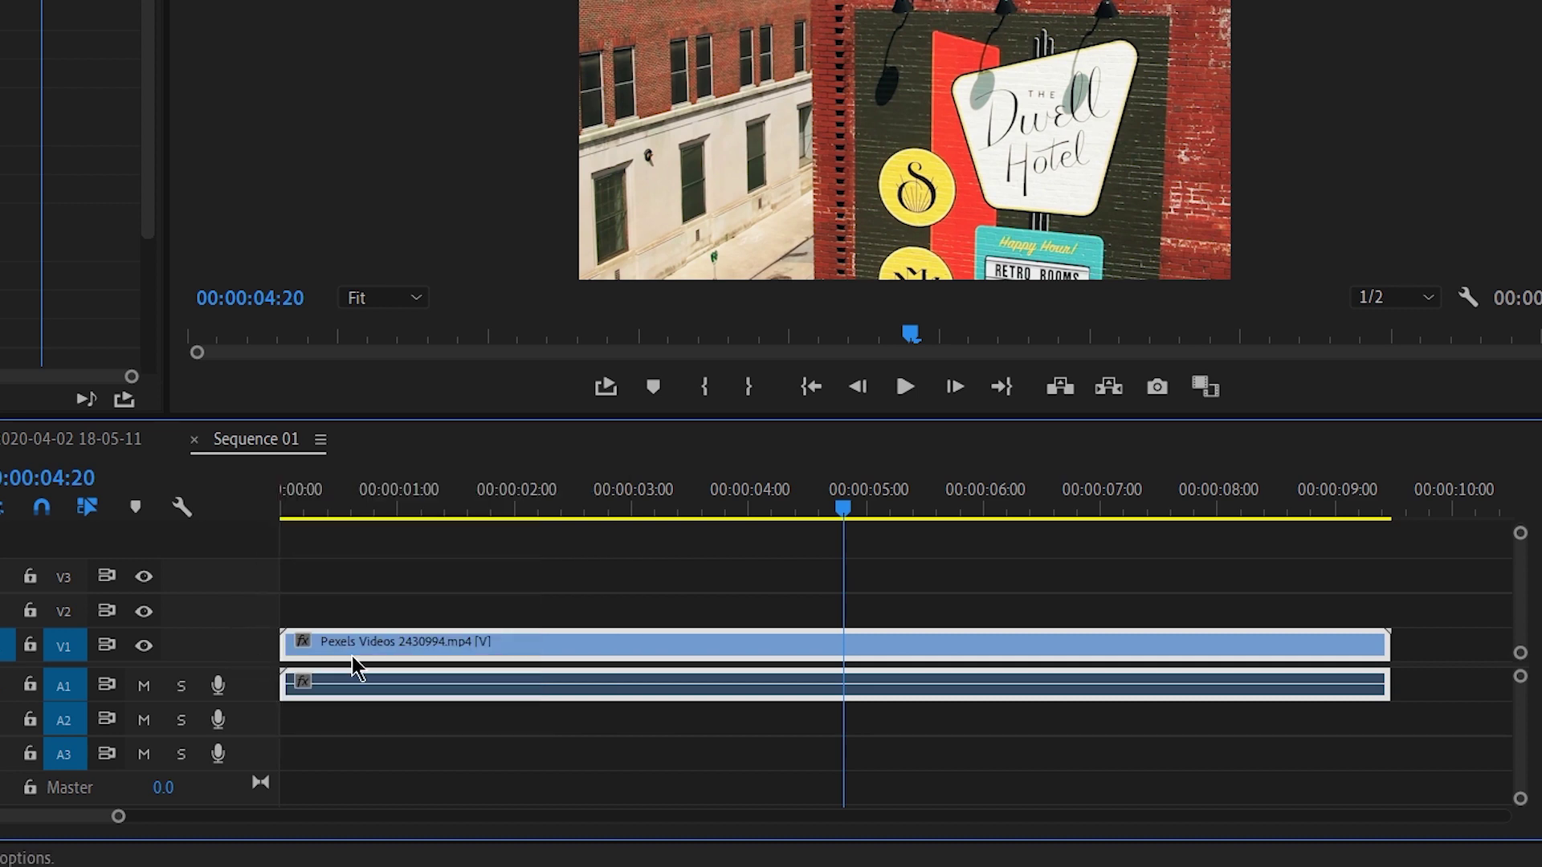
right_click(254, 651)
left_click(321, 528)
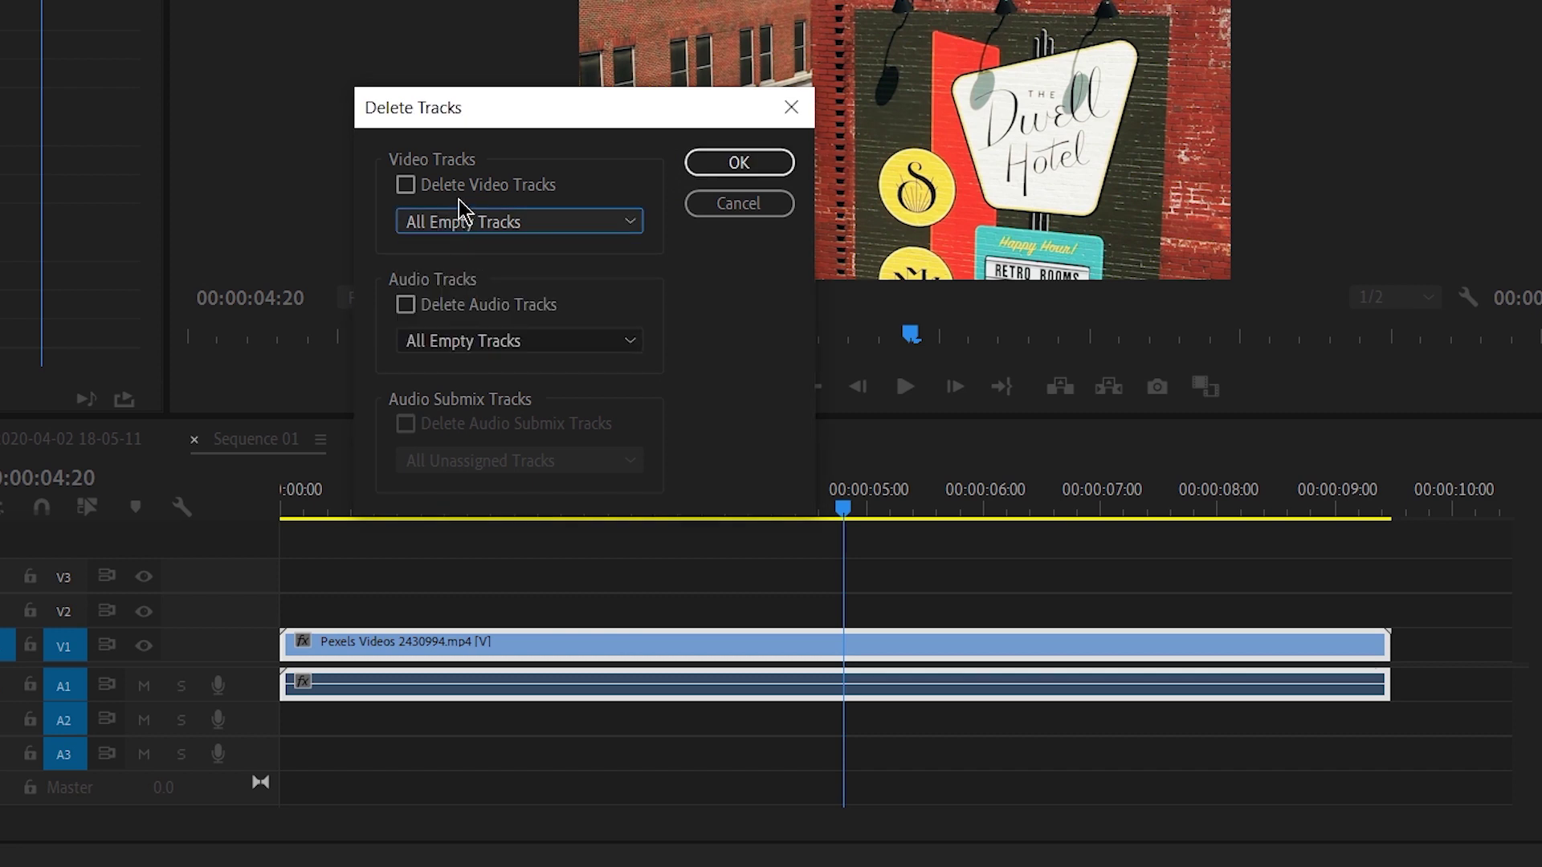
Step: Delete all empty video and audio tracks from Sequence 01
left_click(489, 345)
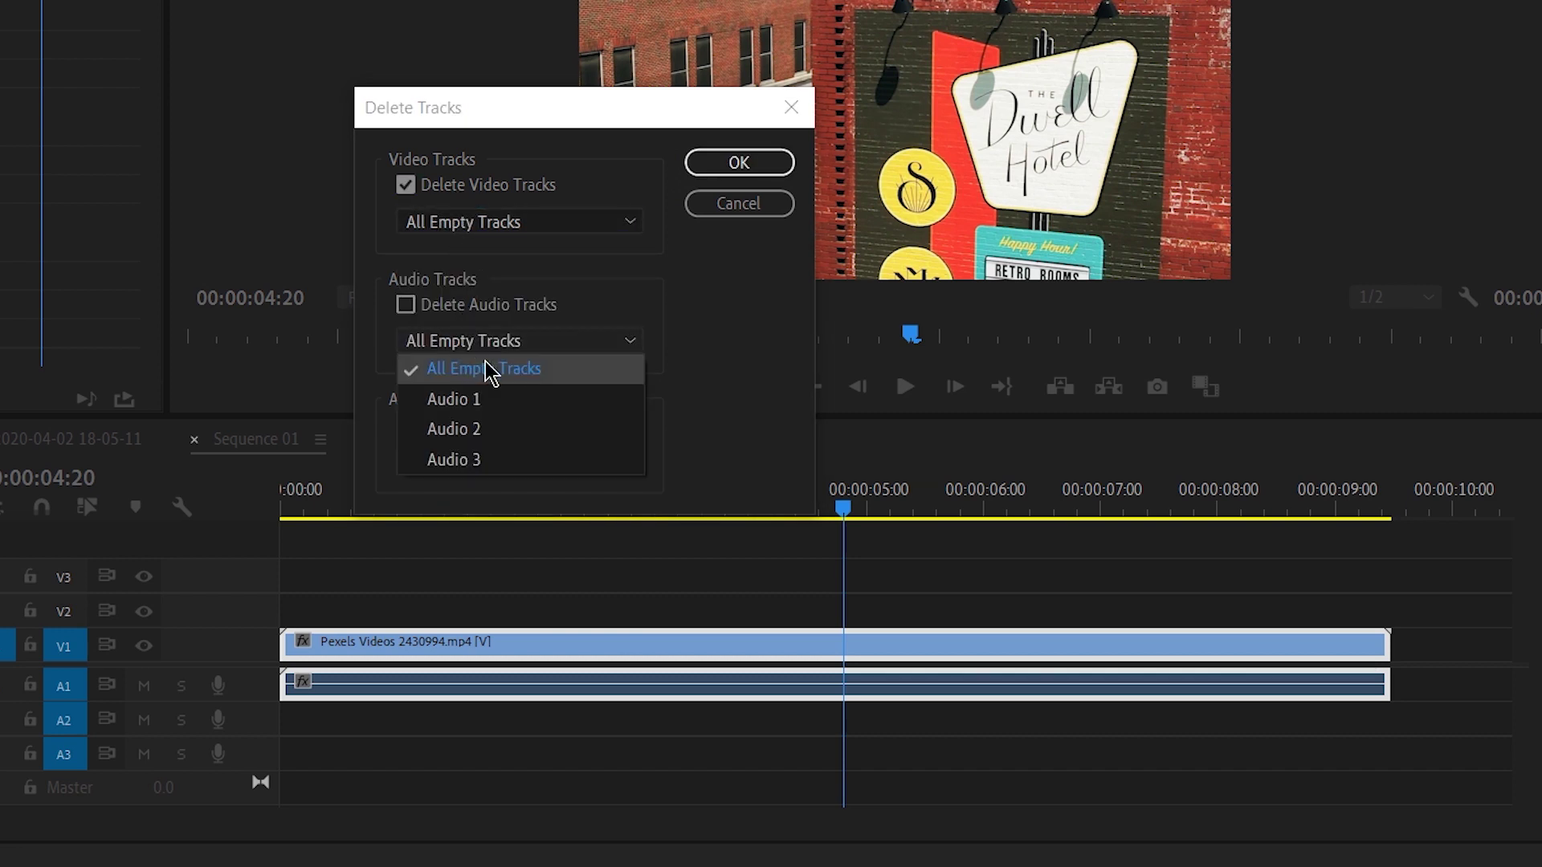
left_click(489, 344)
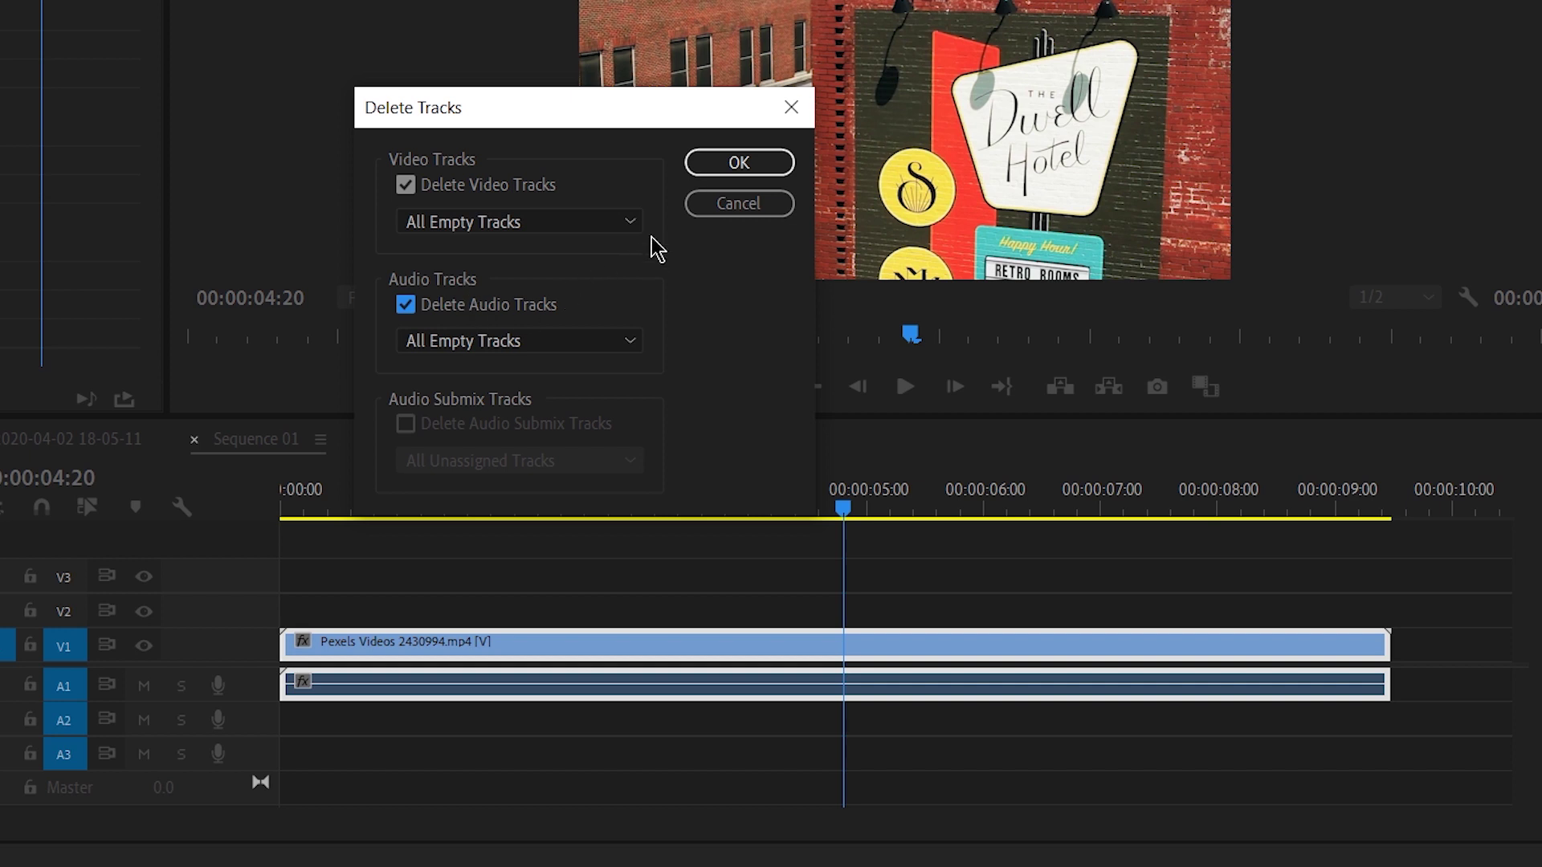
left_click(714, 167)
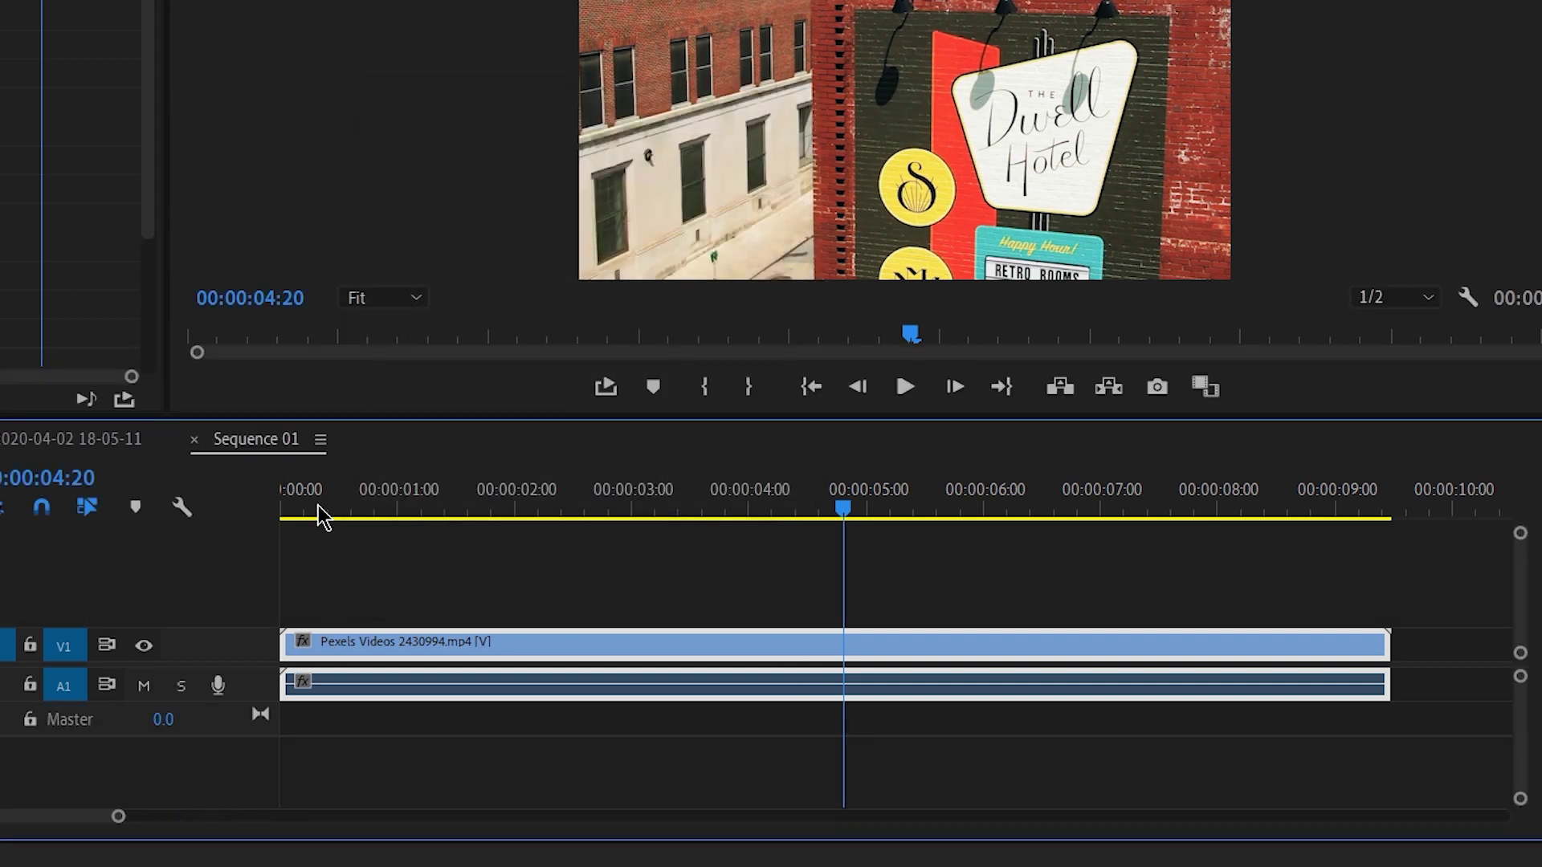
Step: Enlarge the program monitor, expand V1 and scrub the playhead to about 3 seconds 24 frames
left_click_drag(433, 414, 432, 487)
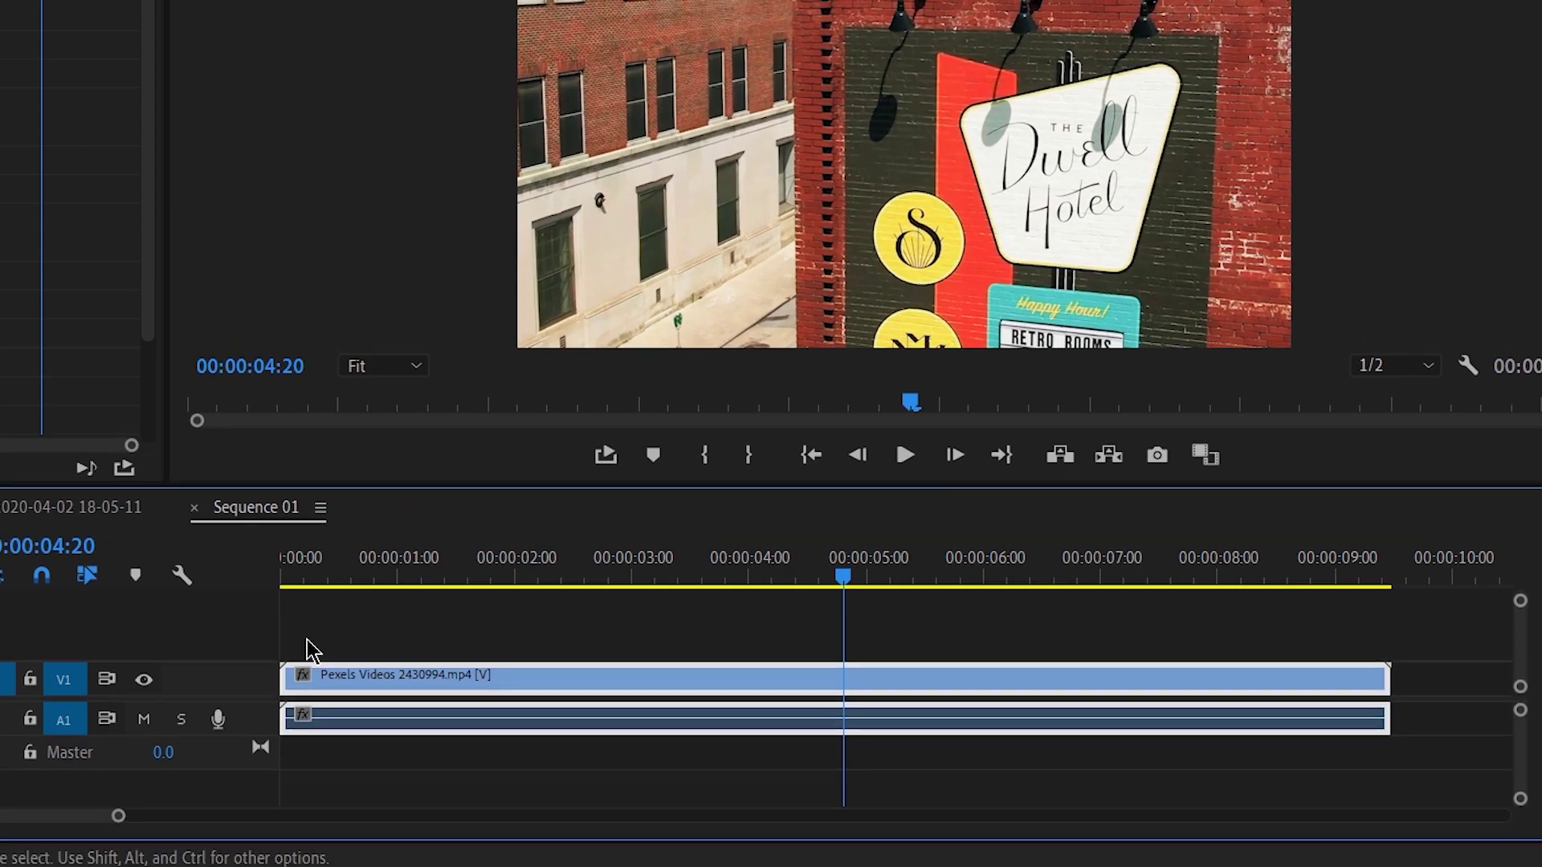
double_click(245, 687)
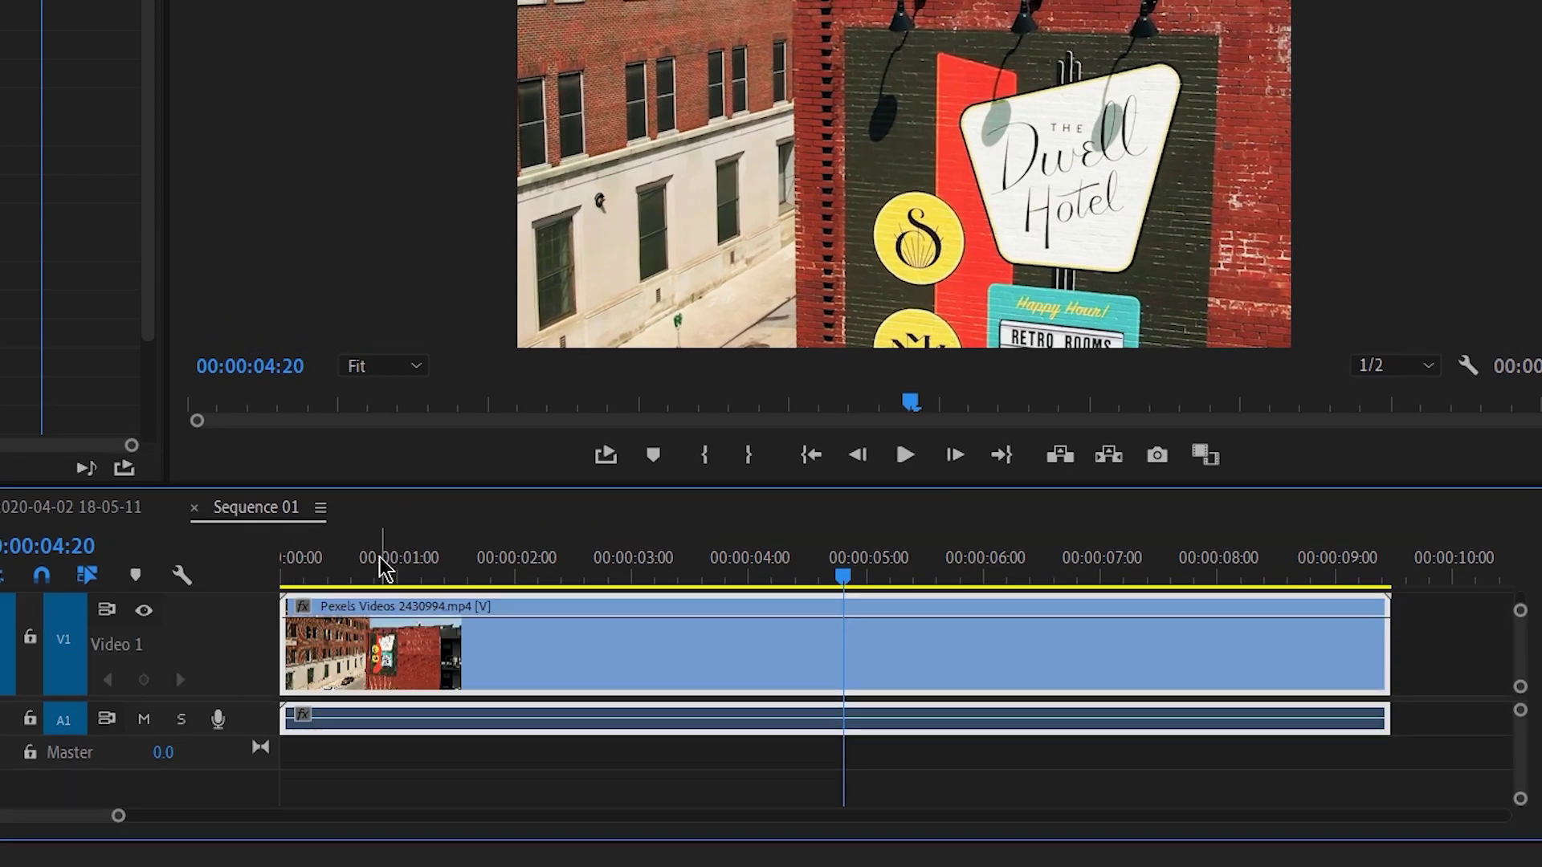
left_click_drag(383, 567, 663, 580)
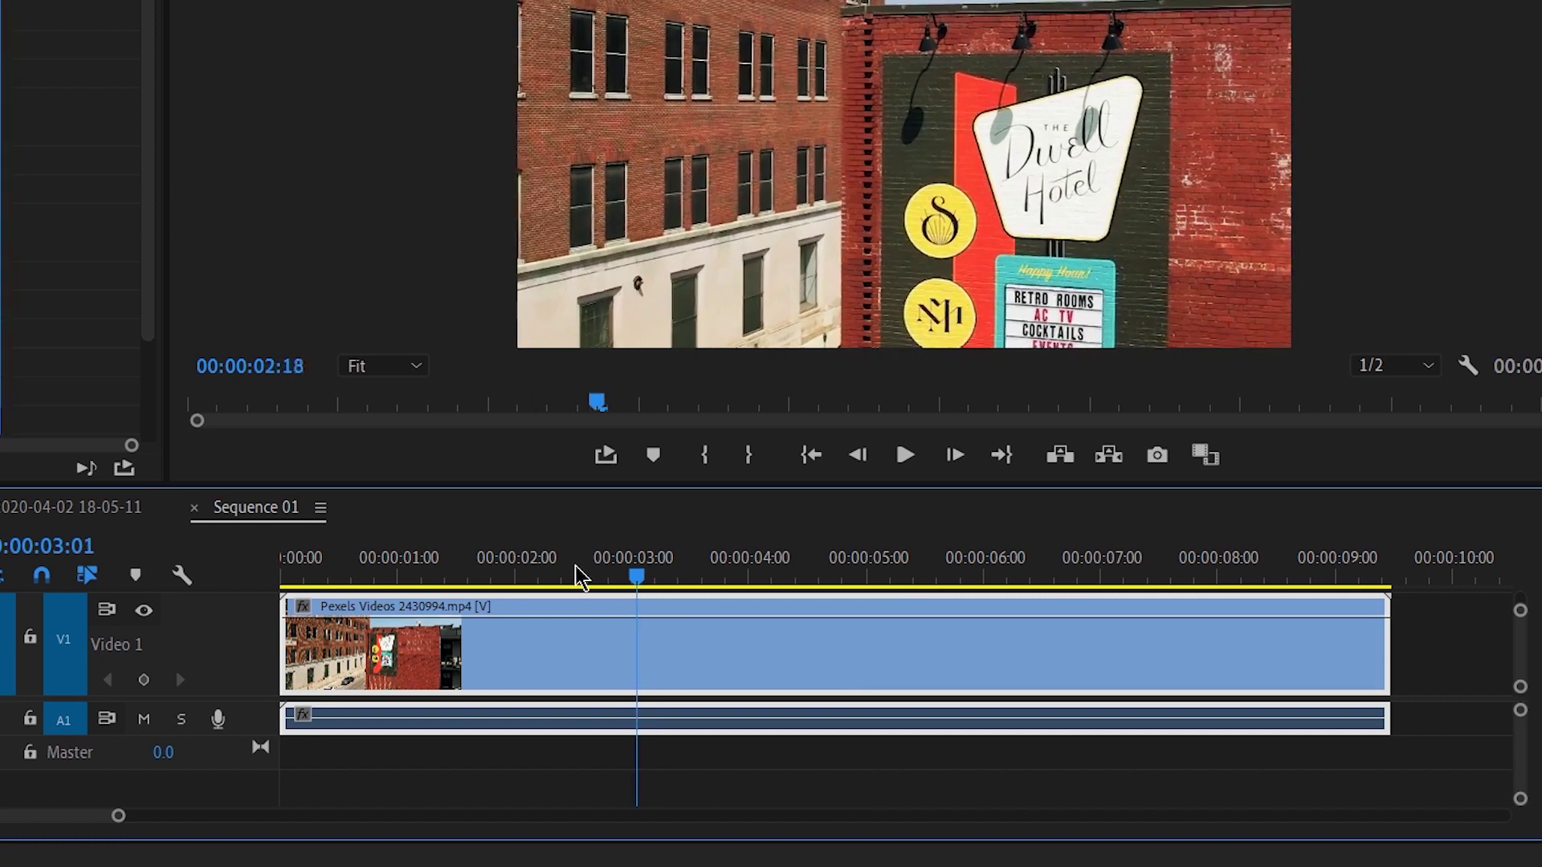
left_click_drag(575, 566, 750, 578)
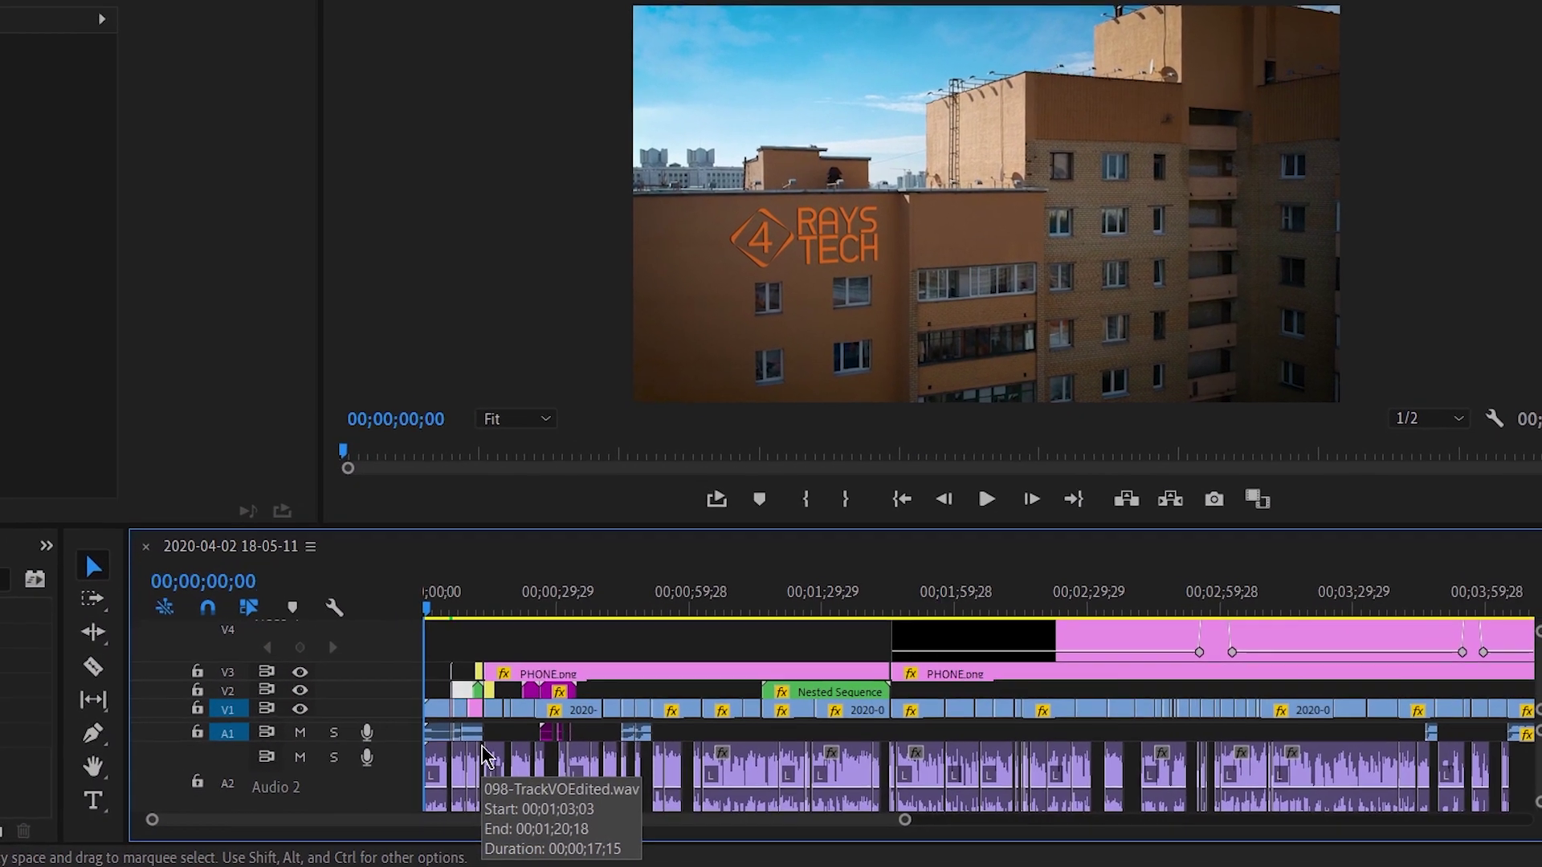
scroll(1537, 778, "down", 3)
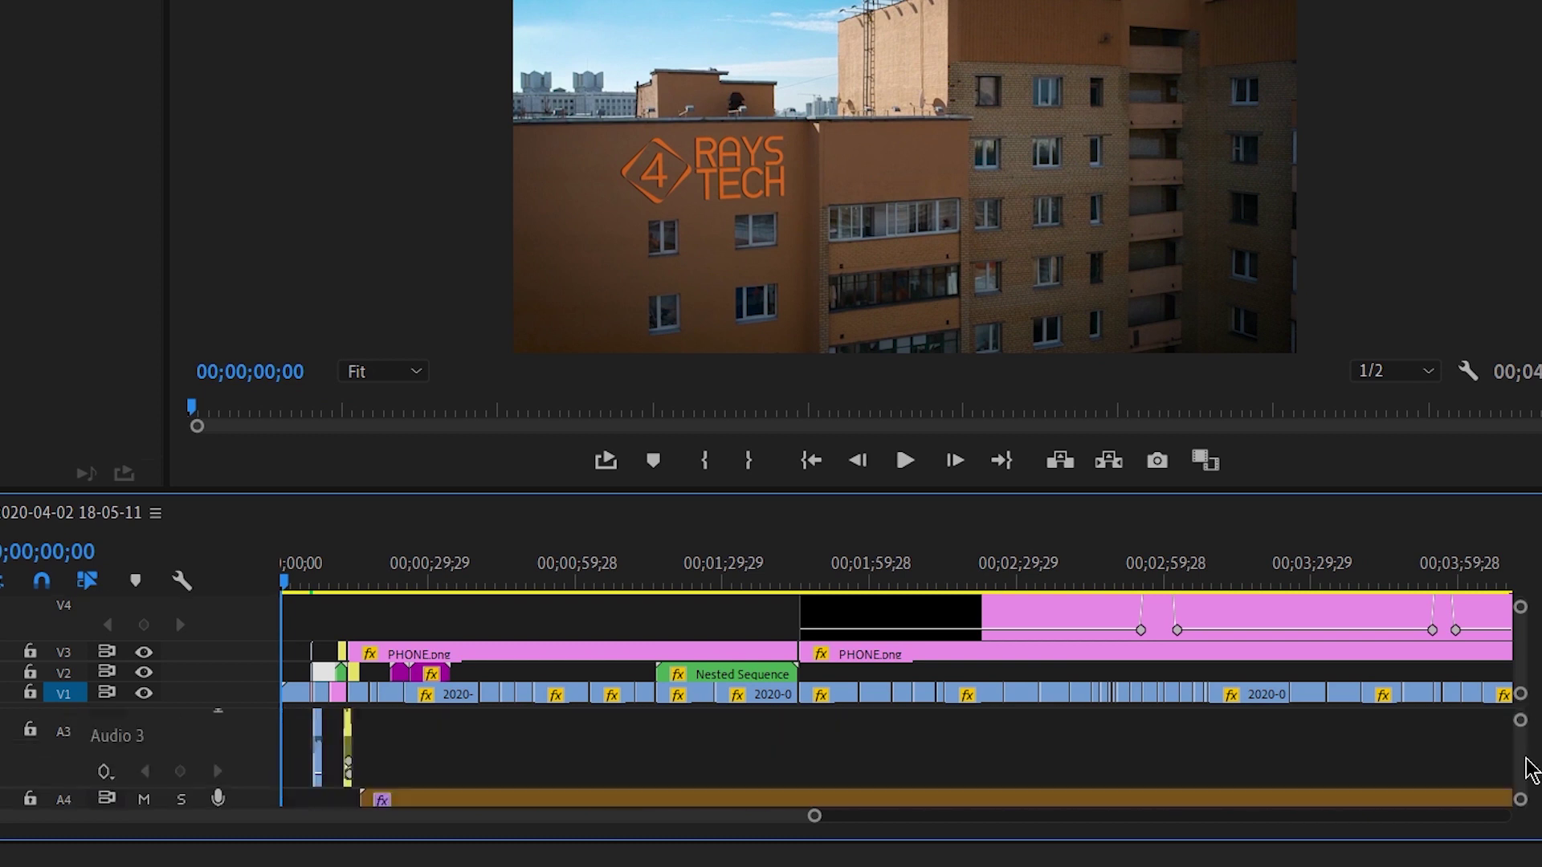
scroll(1532, 771, "up", 3)
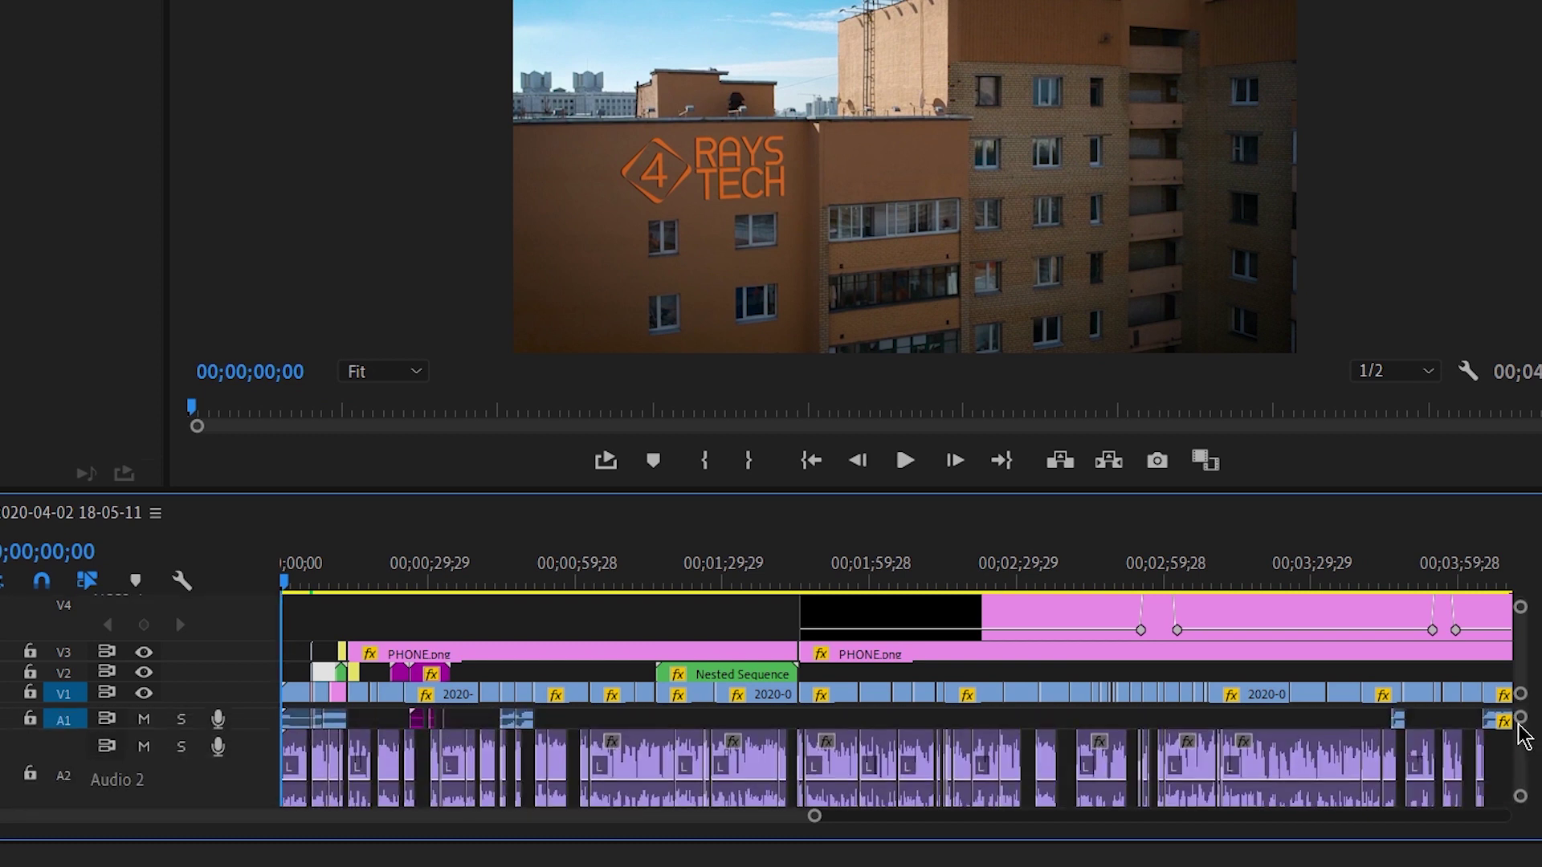
scroll(1524, 638, "up", 3)
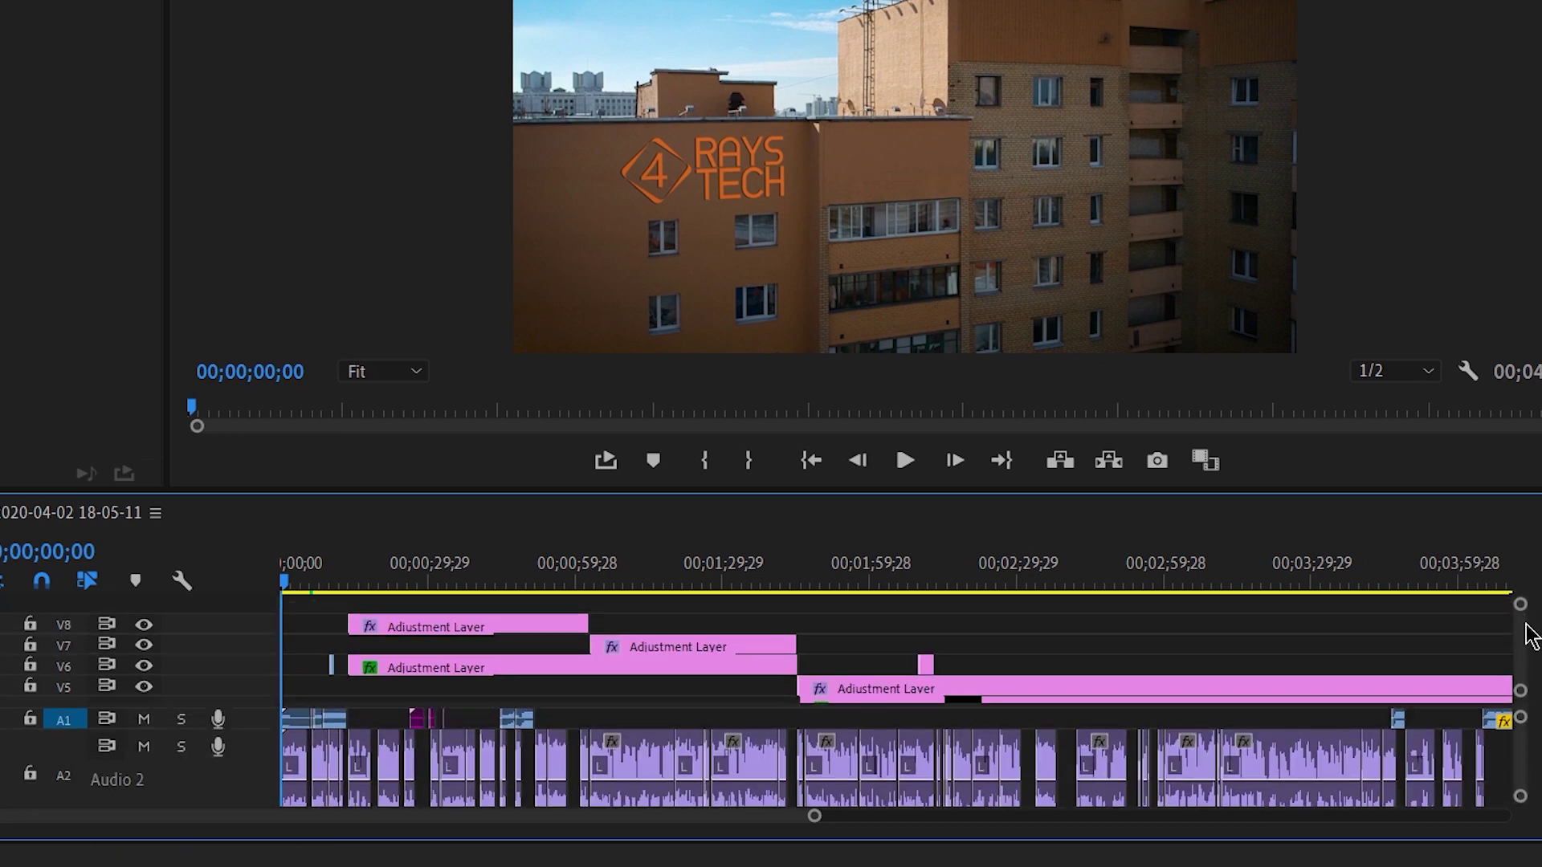
scroll(1524, 634, "down", 3)
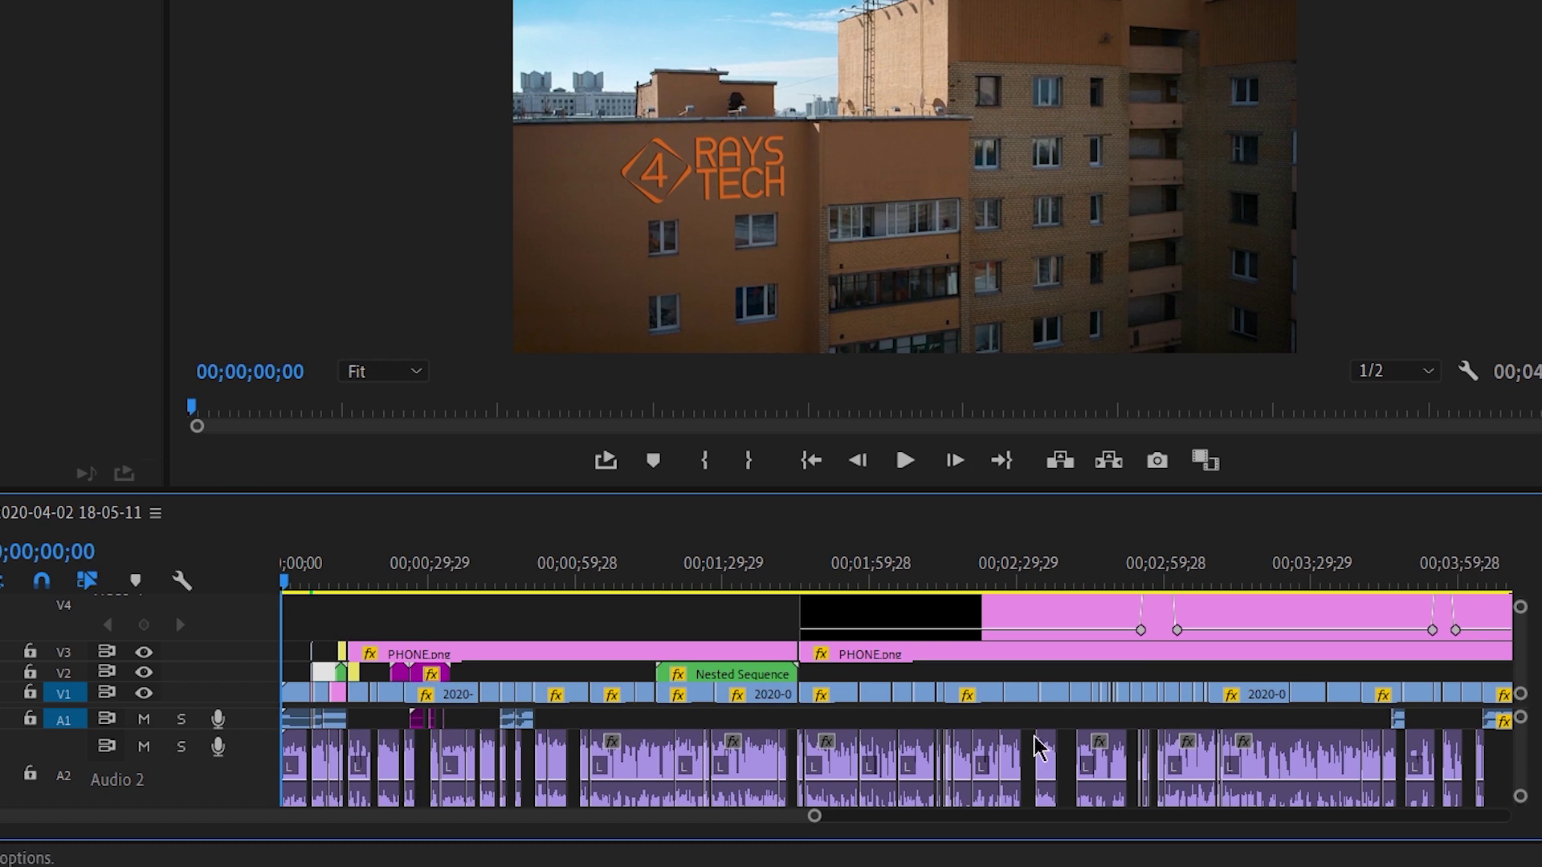
scroll(544, 717, "down", 10)
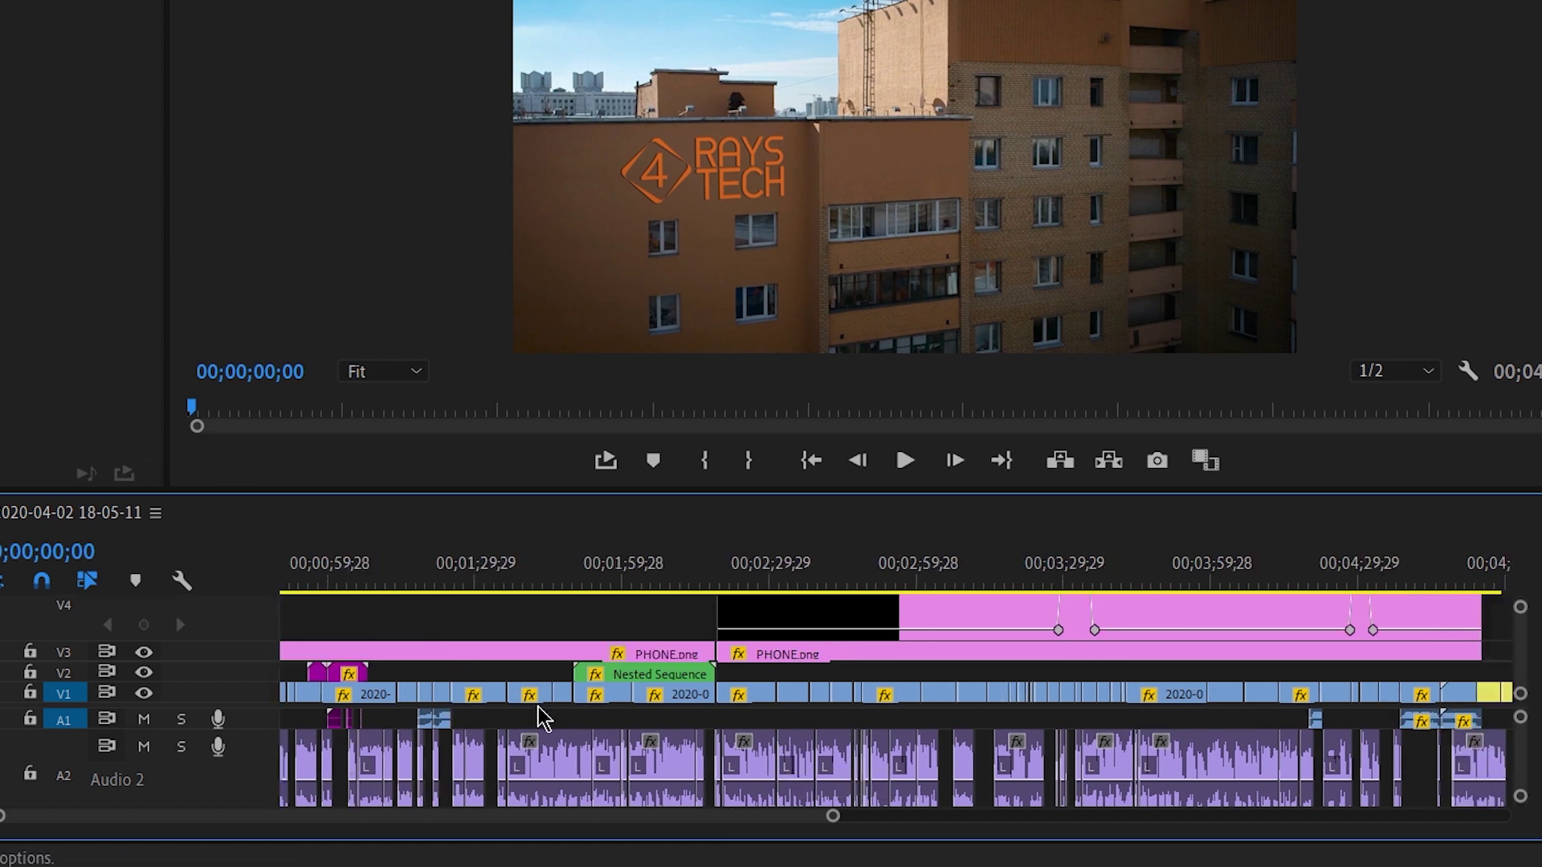
scroll(545, 717, "up", 10)
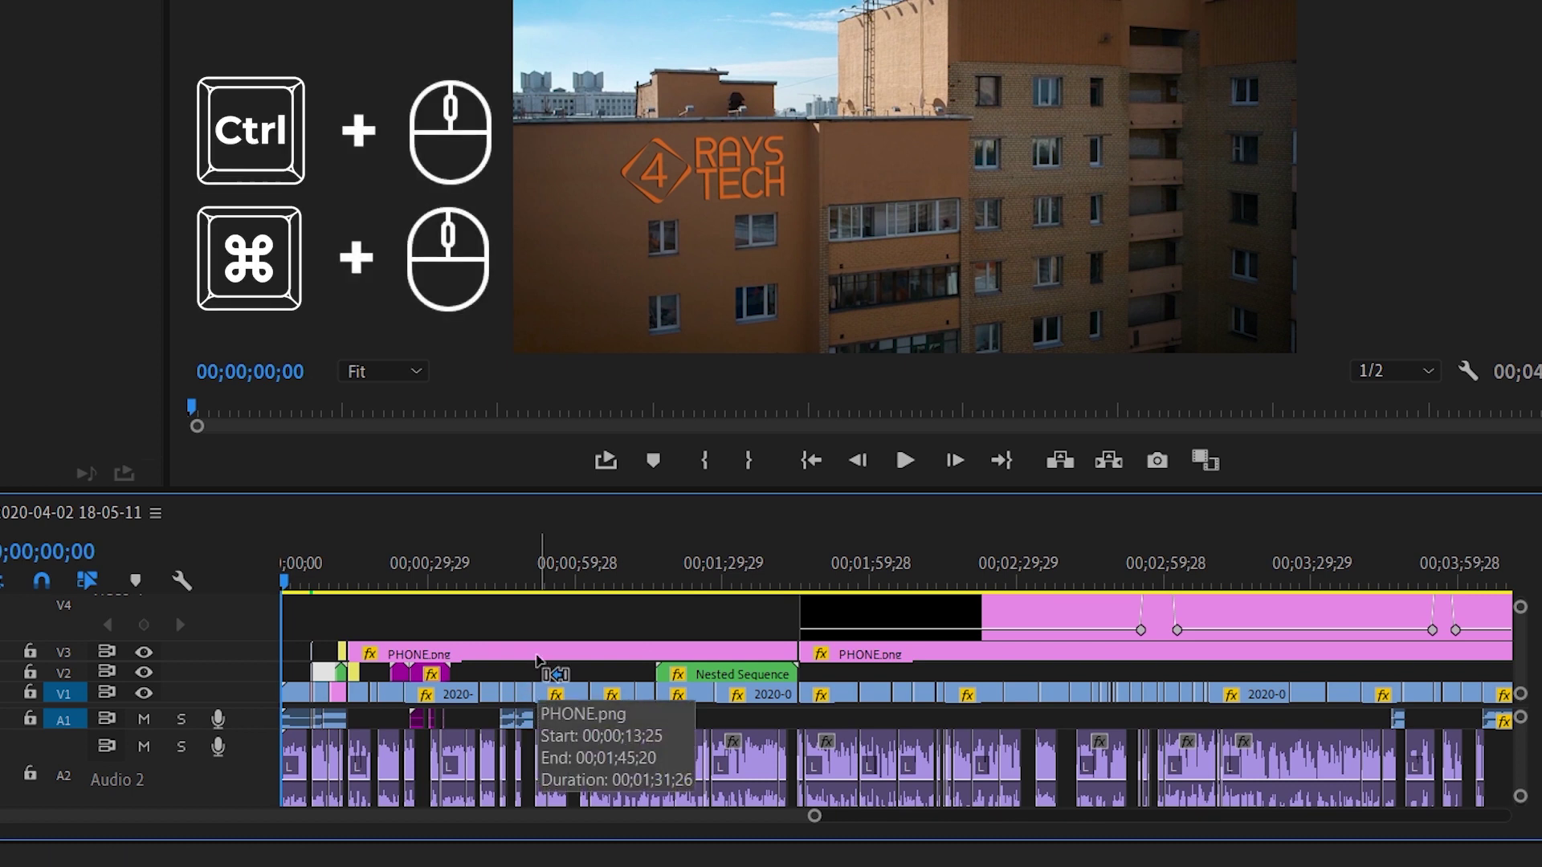
scroll(538, 660, "up", 5)
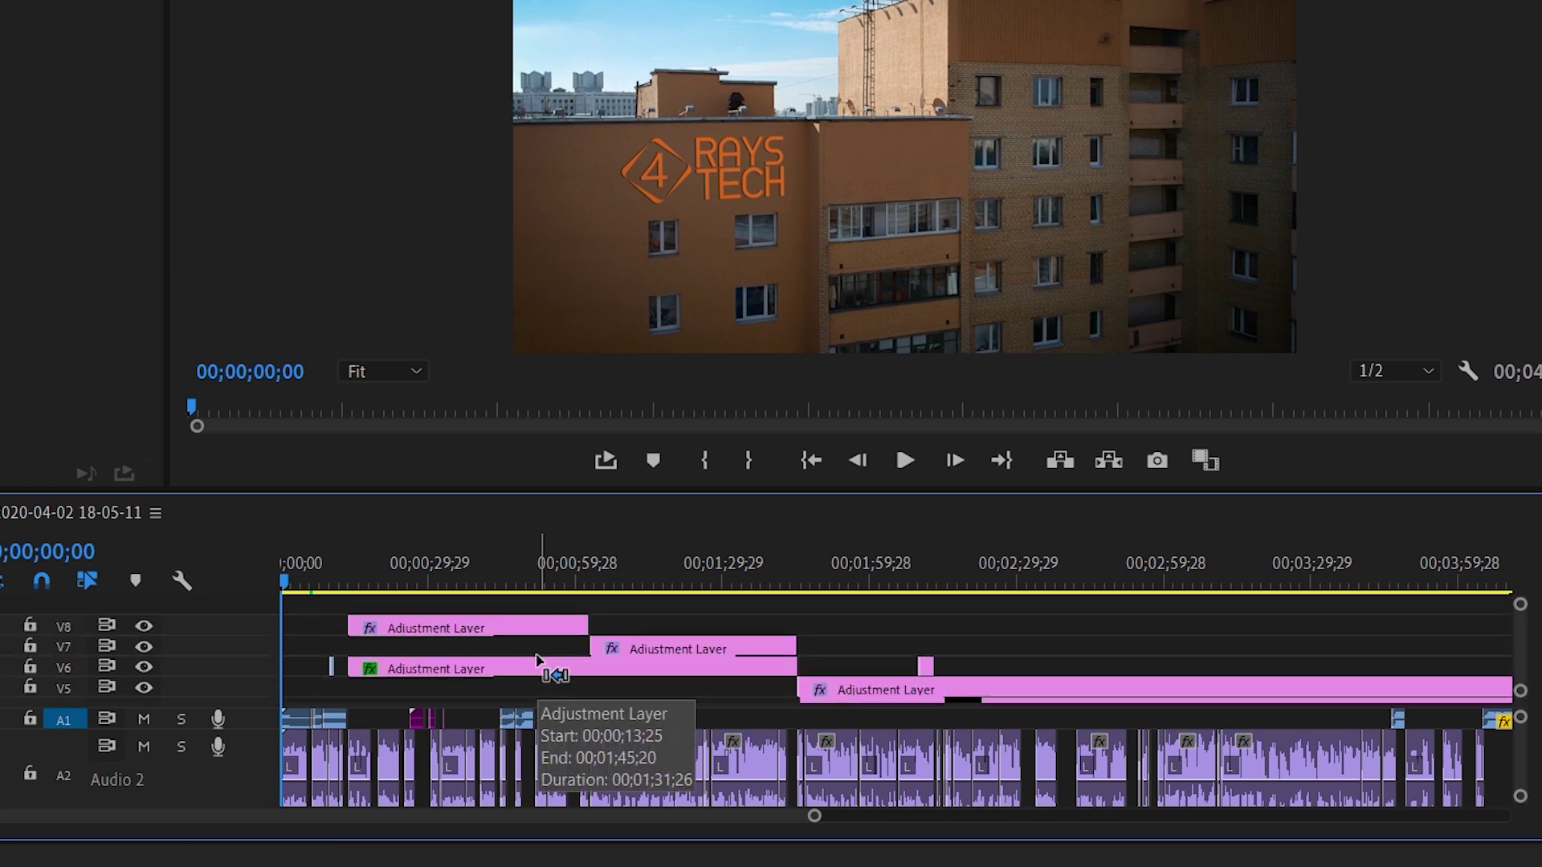
scroll(563, 679, "down", 5)
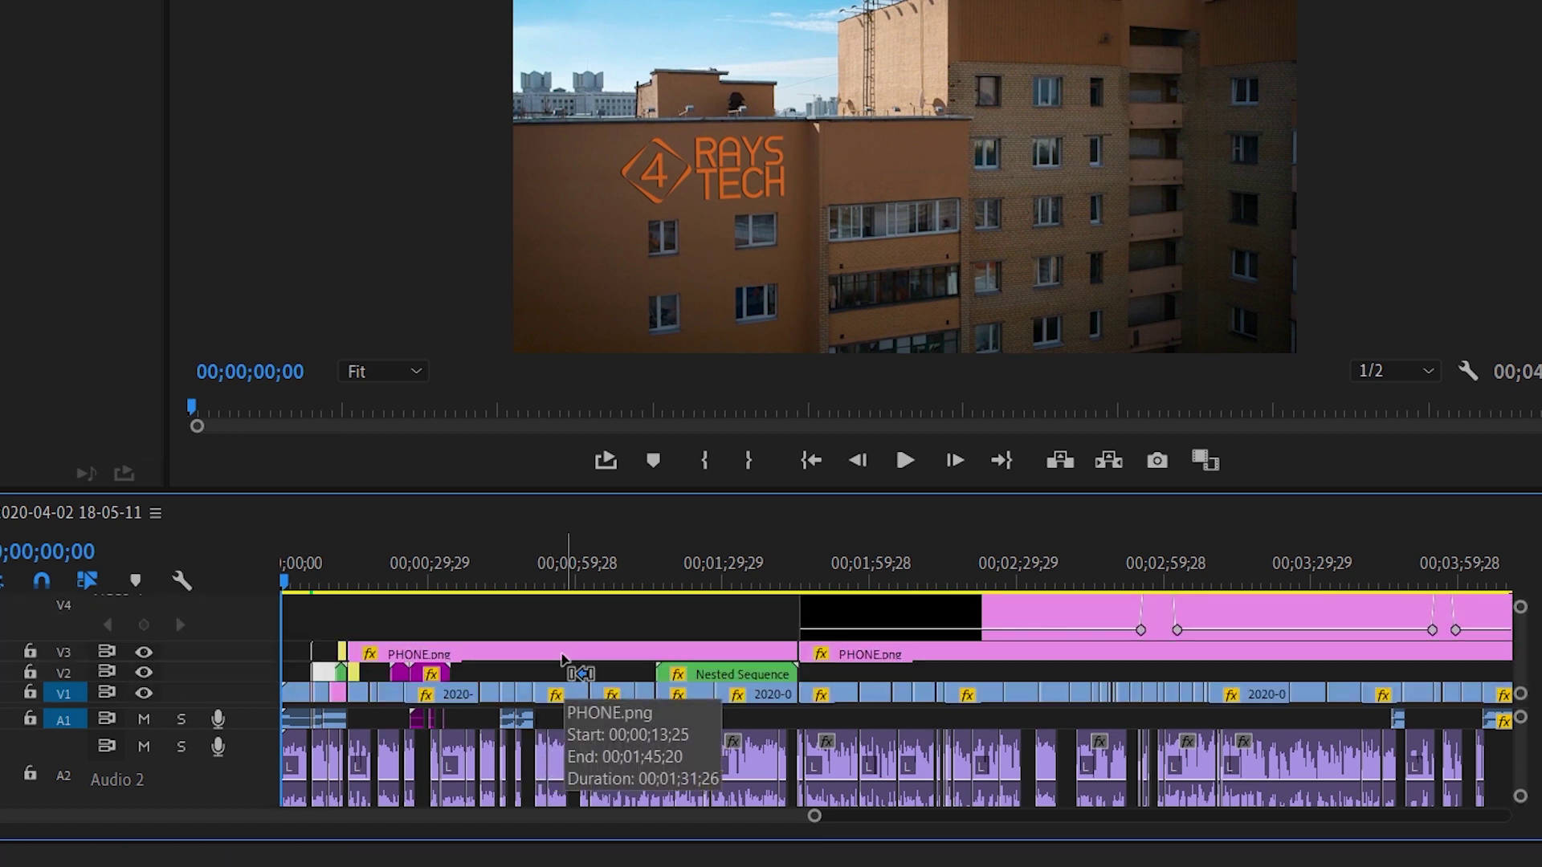
scroll(569, 669, "up", 5)
scroll(568, 668, "down", 3)
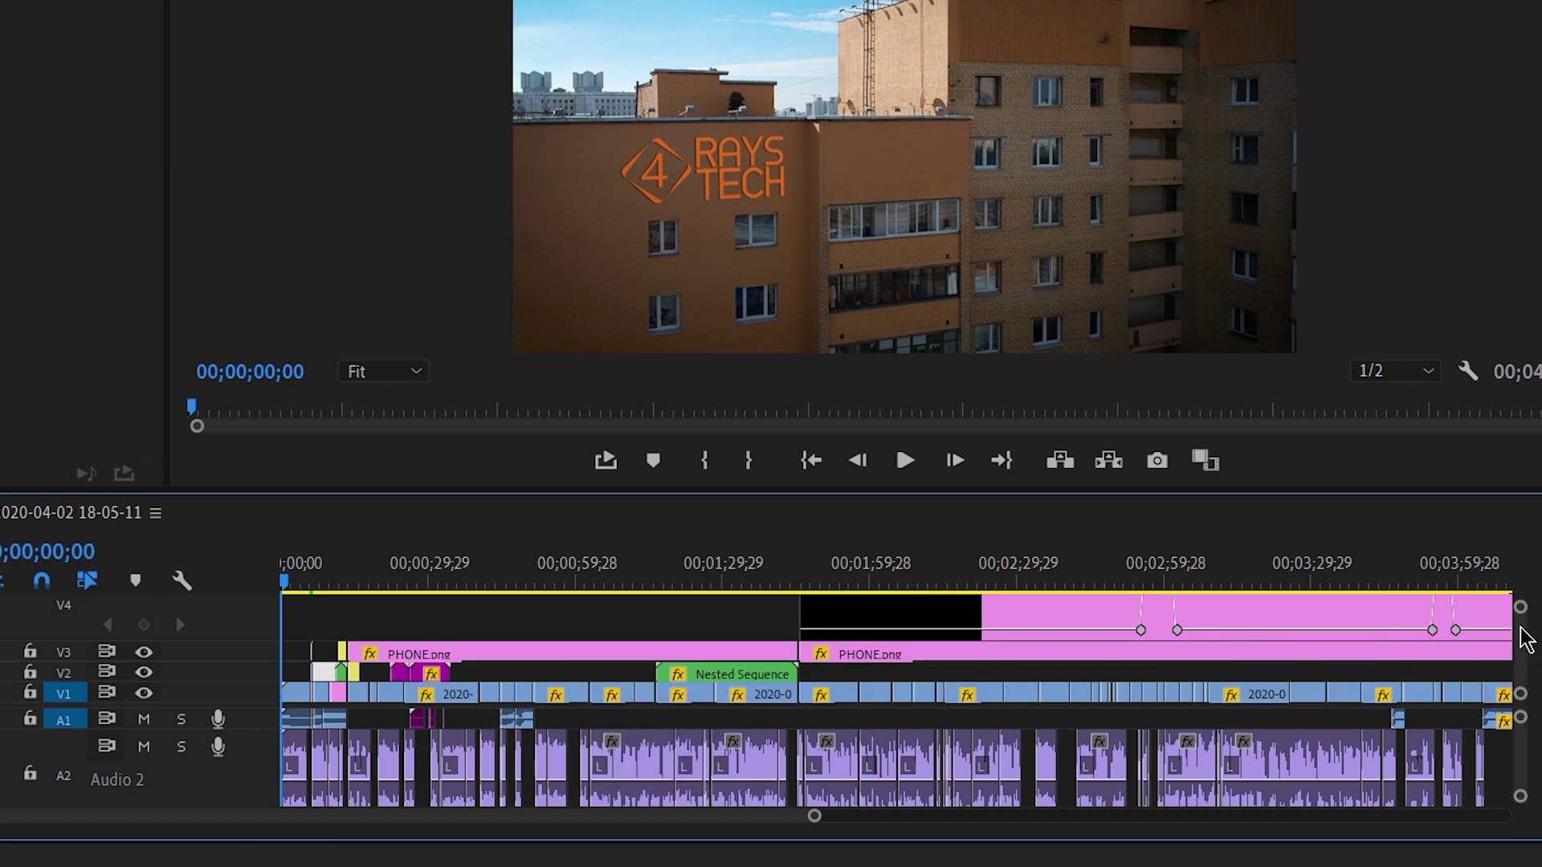
scroll(1520, 628, "up", 3)
scroll(1520, 628, "down", 3)
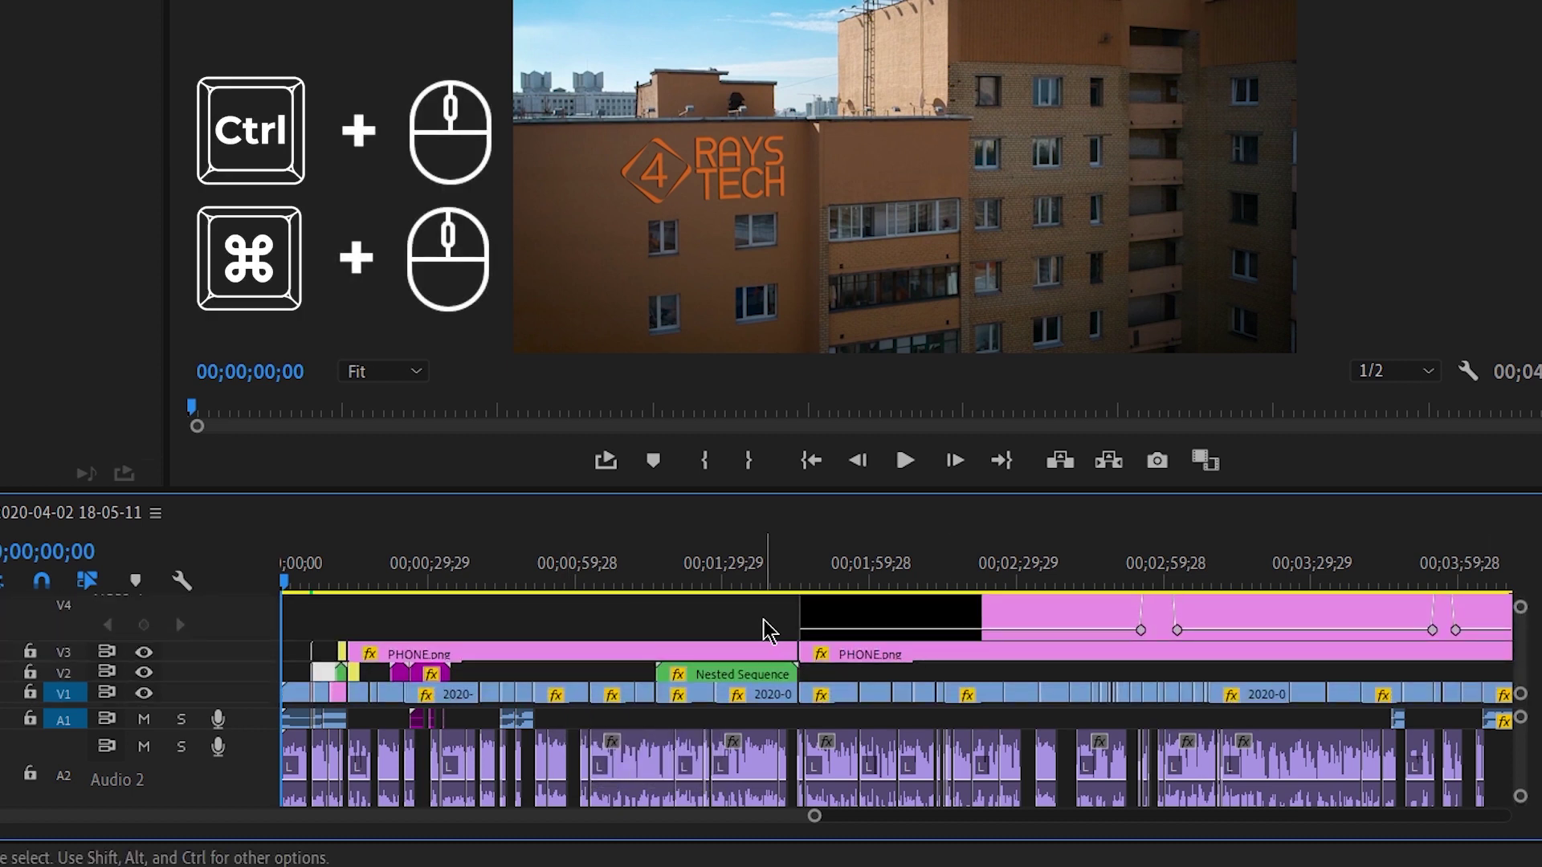
scroll(763, 620, "up", 3)
scroll(764, 620, "down", 3)
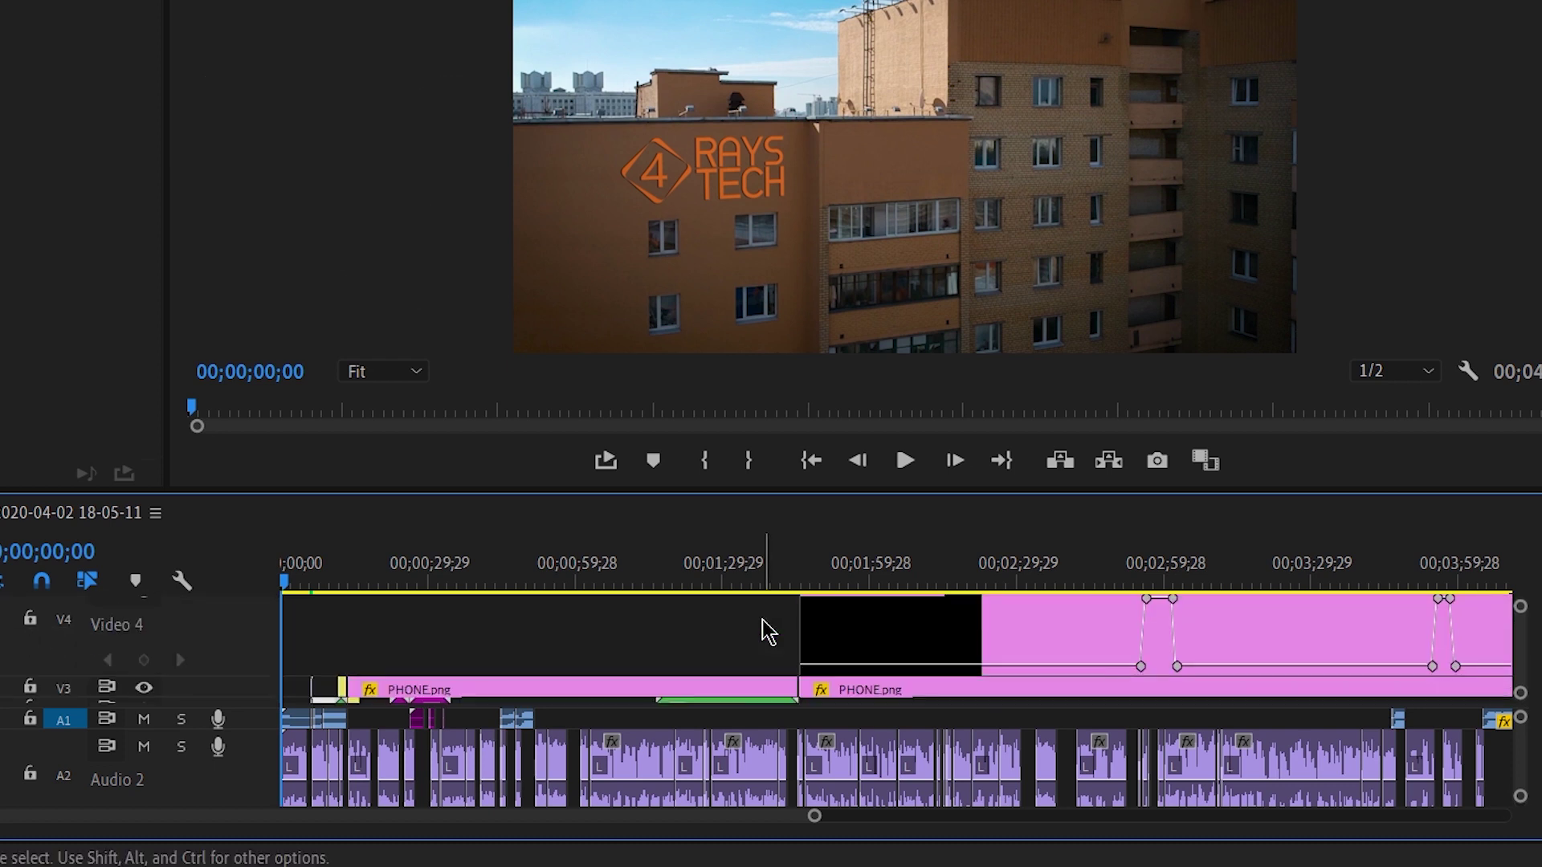
scroll(769, 632, "down", 1)
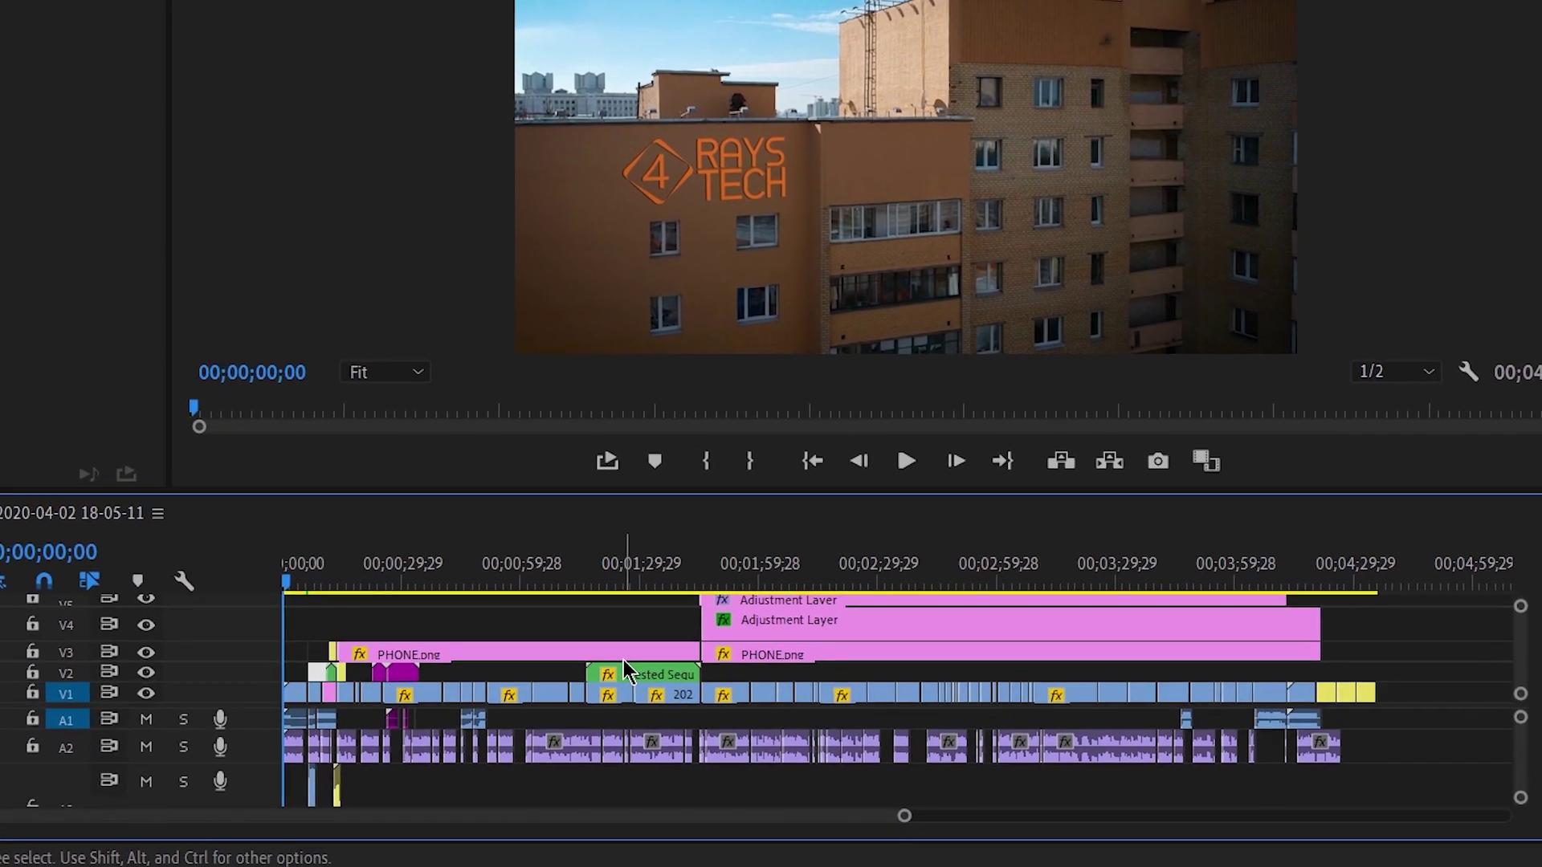
Step: Move the playhead to about 55 seconds, zoom in two steps, then back out two steps
left_click_drag(323, 584, 501, 584)
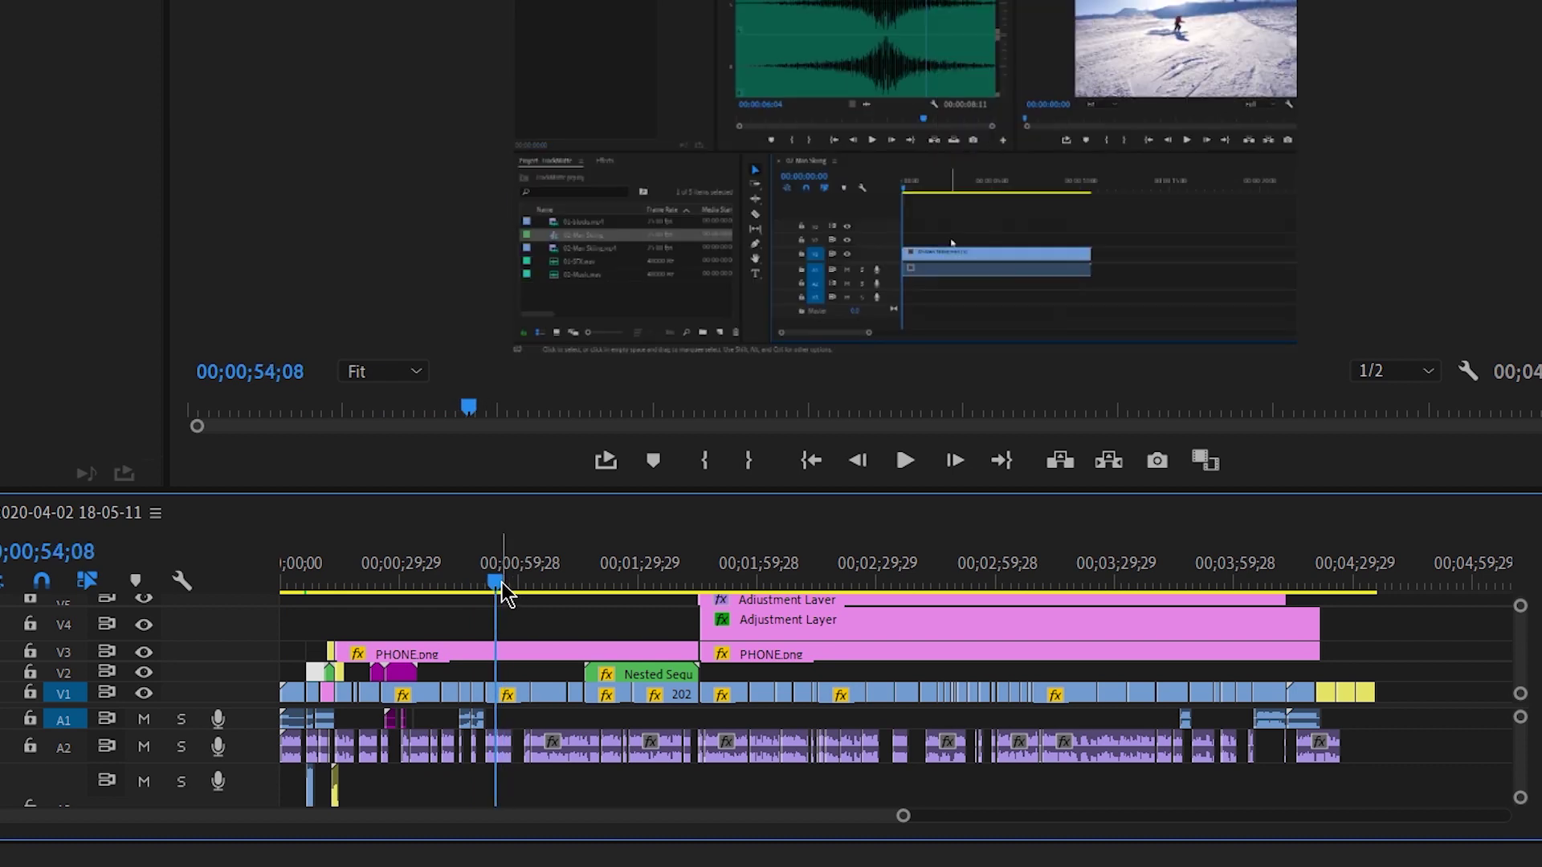
key("equal")
key("equal")
key("equal")
key("equal")
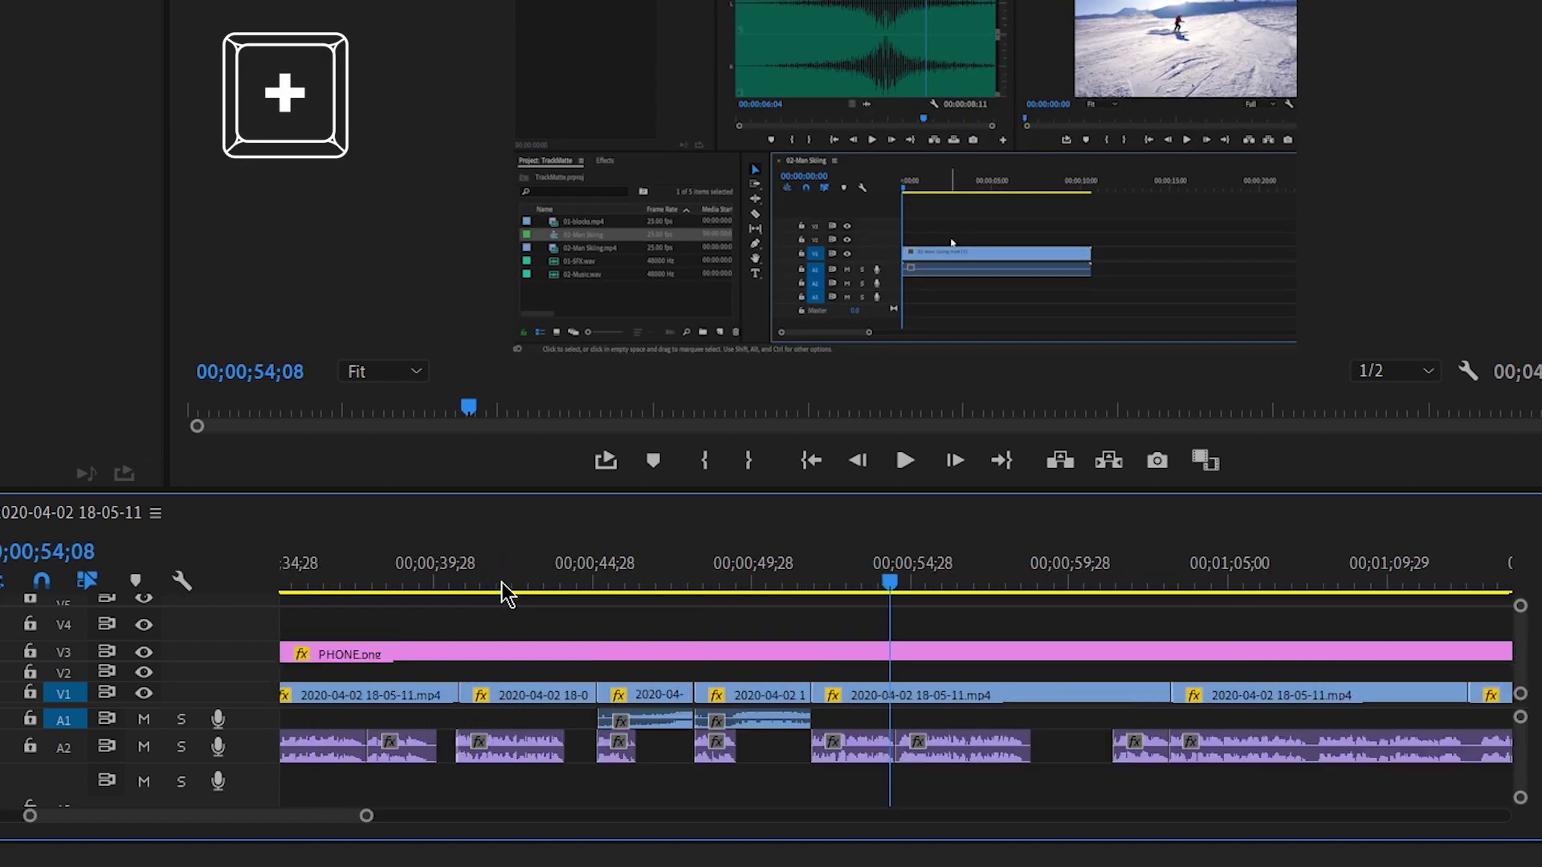
key("equal")
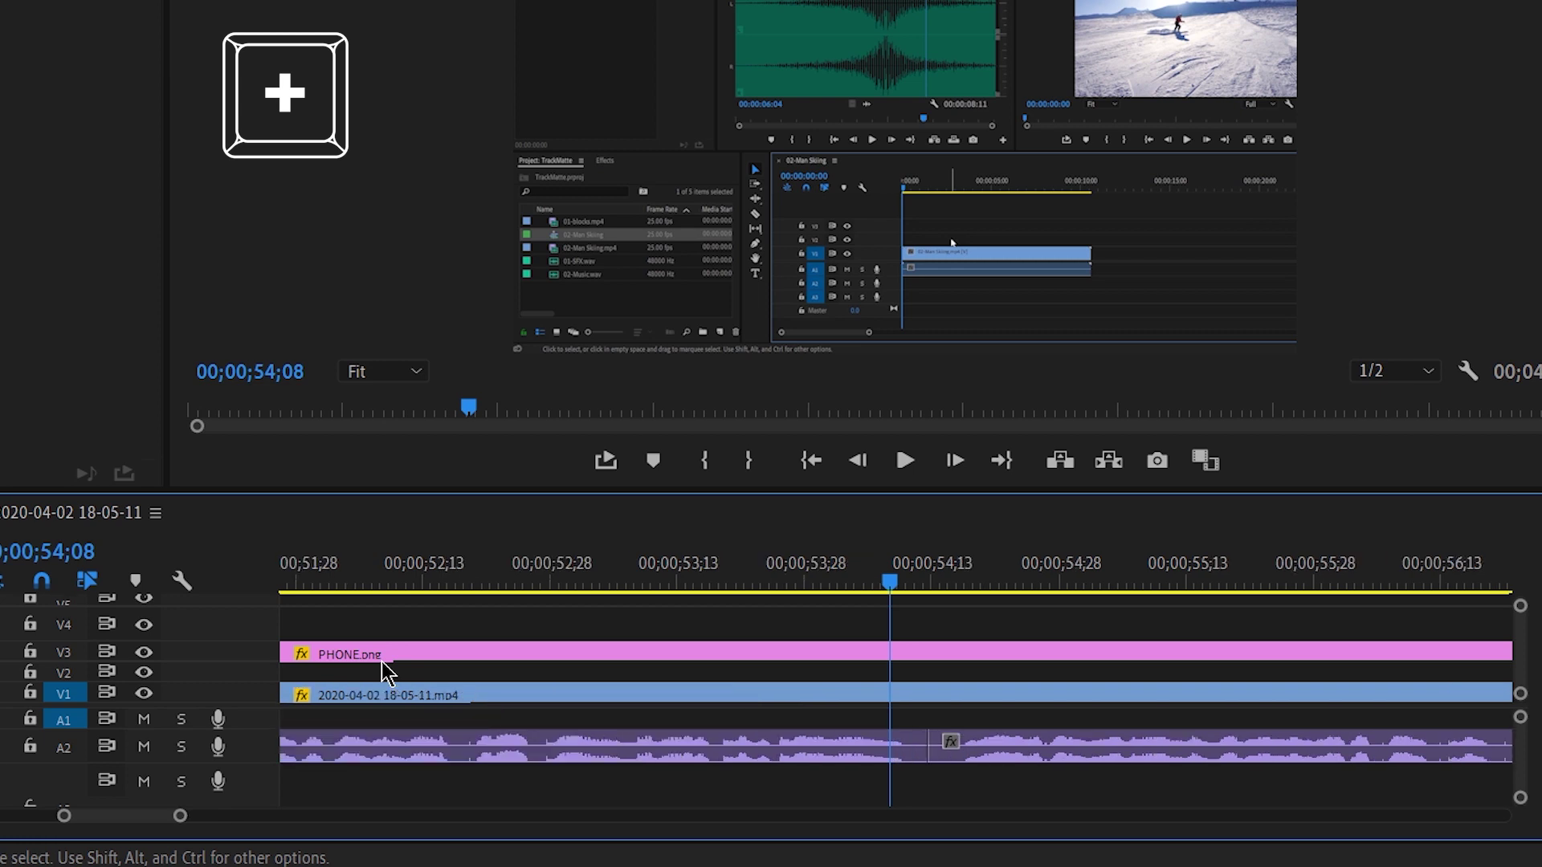
key("minus")
key("minus")
key("minus")
key("minus")
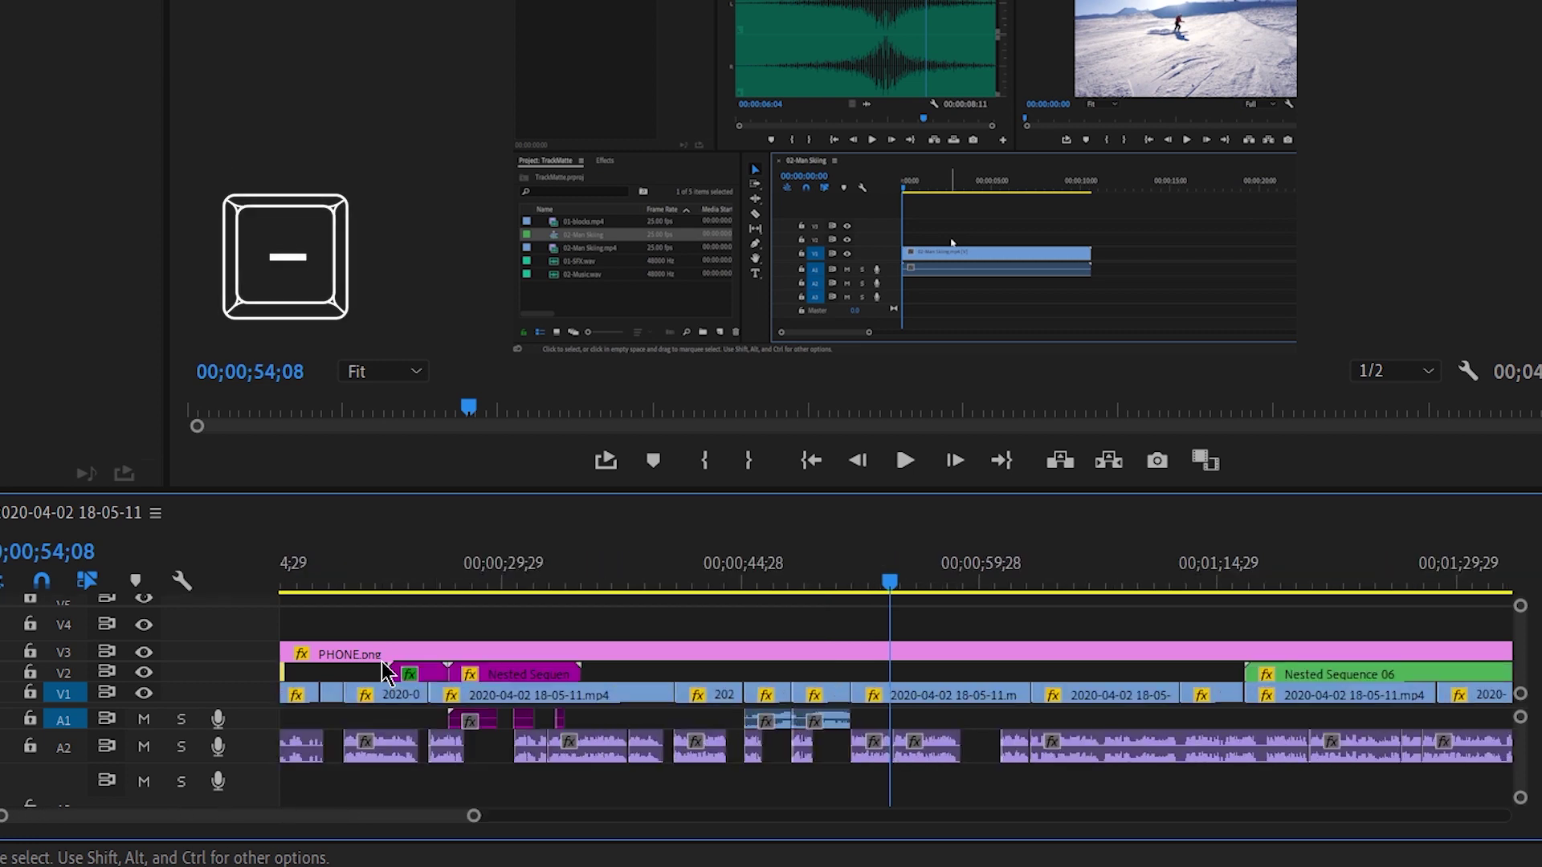
key("minus")
Step: Place the playhead at 00;02;57;25, zoom in around it, then zoom back out
left_click(994, 587)
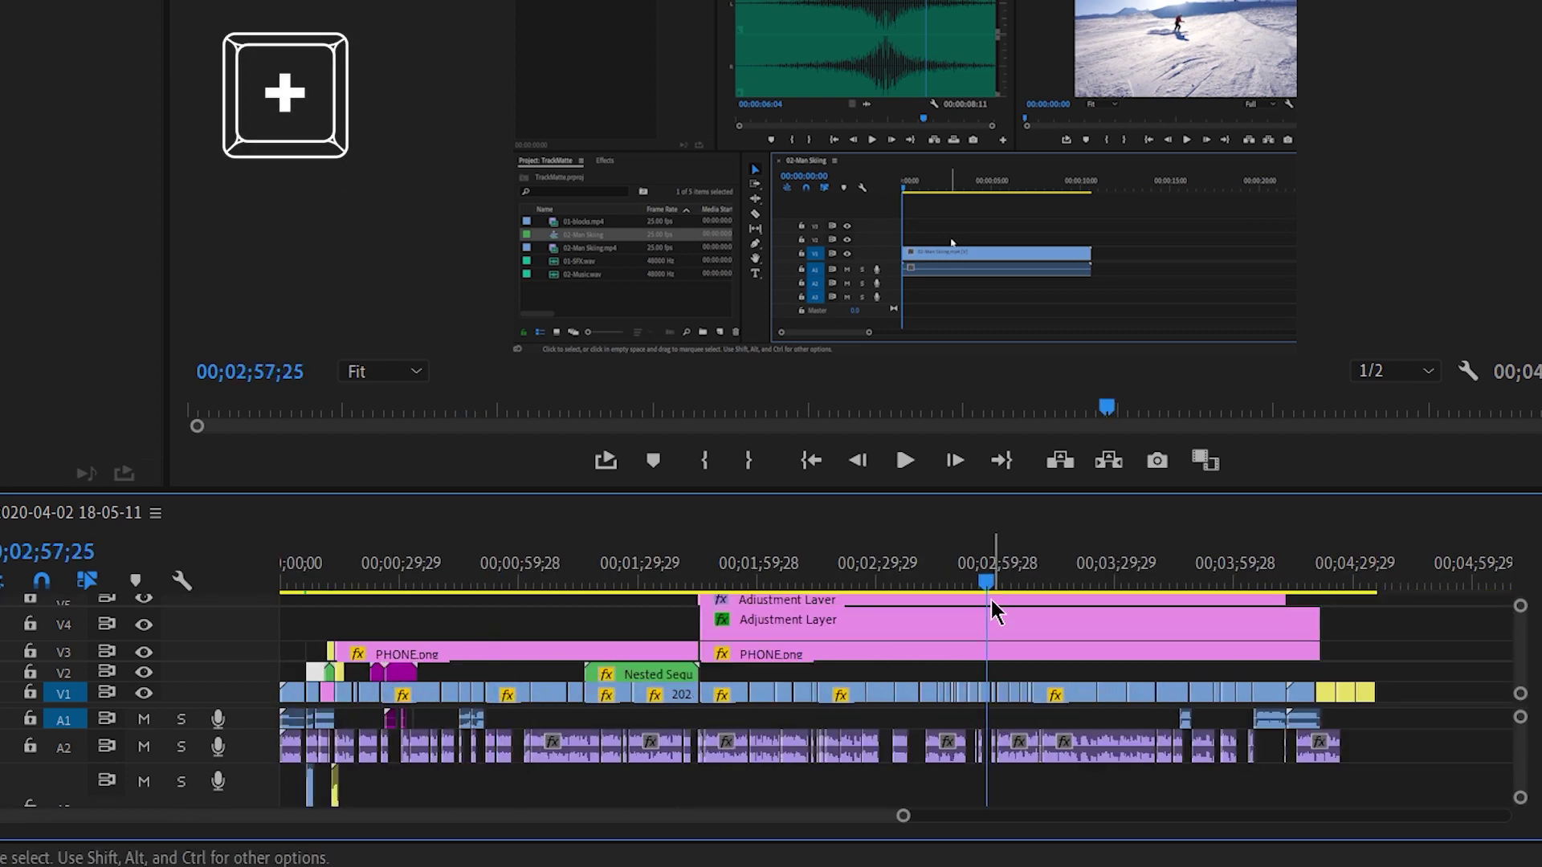
key("equal")
key("equal")
key("equal")
key("equal")
key("minus")
key("minus")
key("minus")
key("minus")
key("minus")
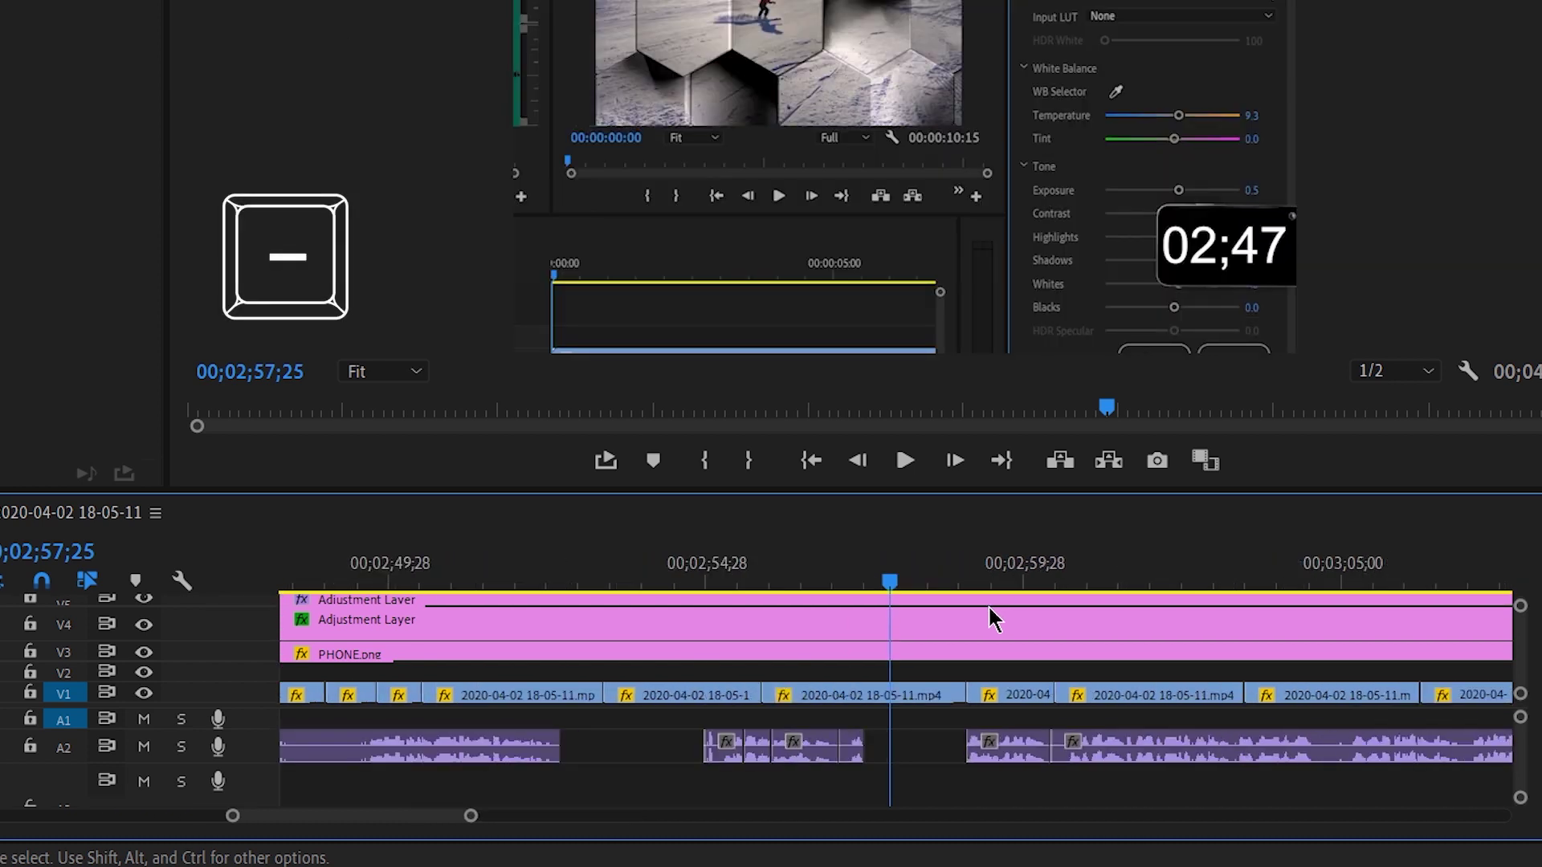